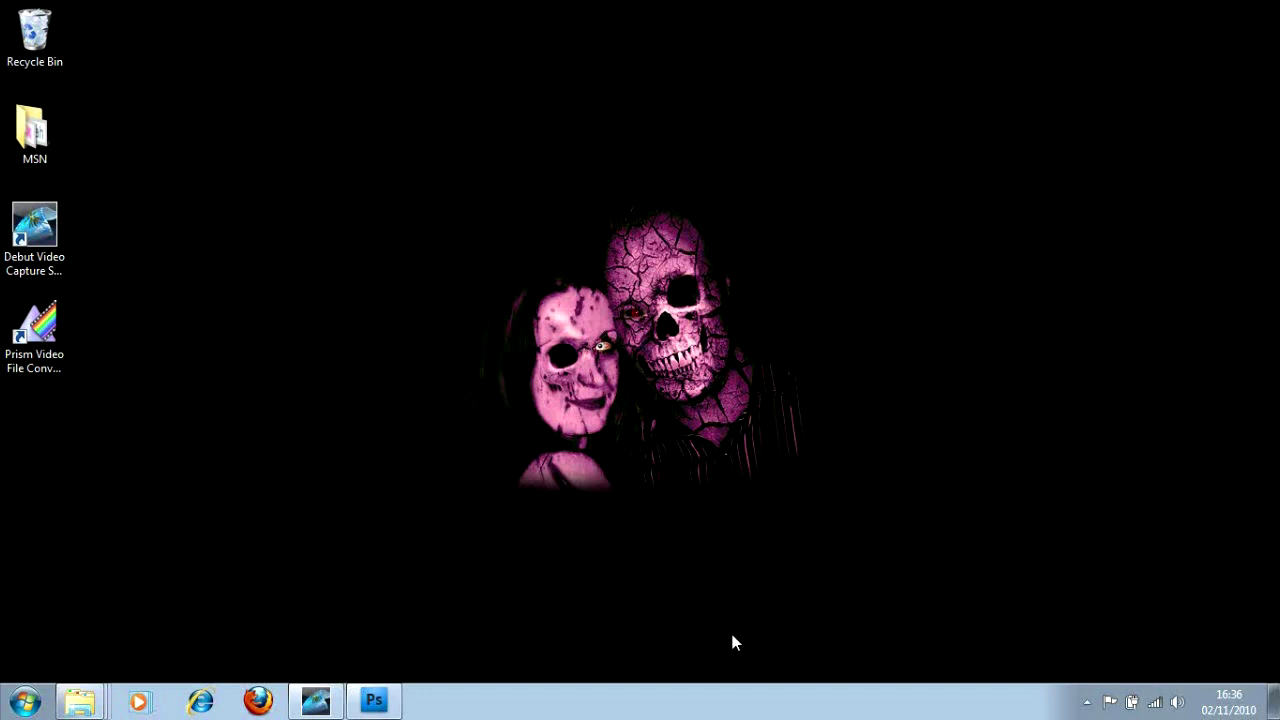
# Step: Switch to Photoshop and duplicate the Background layer of 102_1239.JPG as Background copy
pyautogui.click(374, 699)
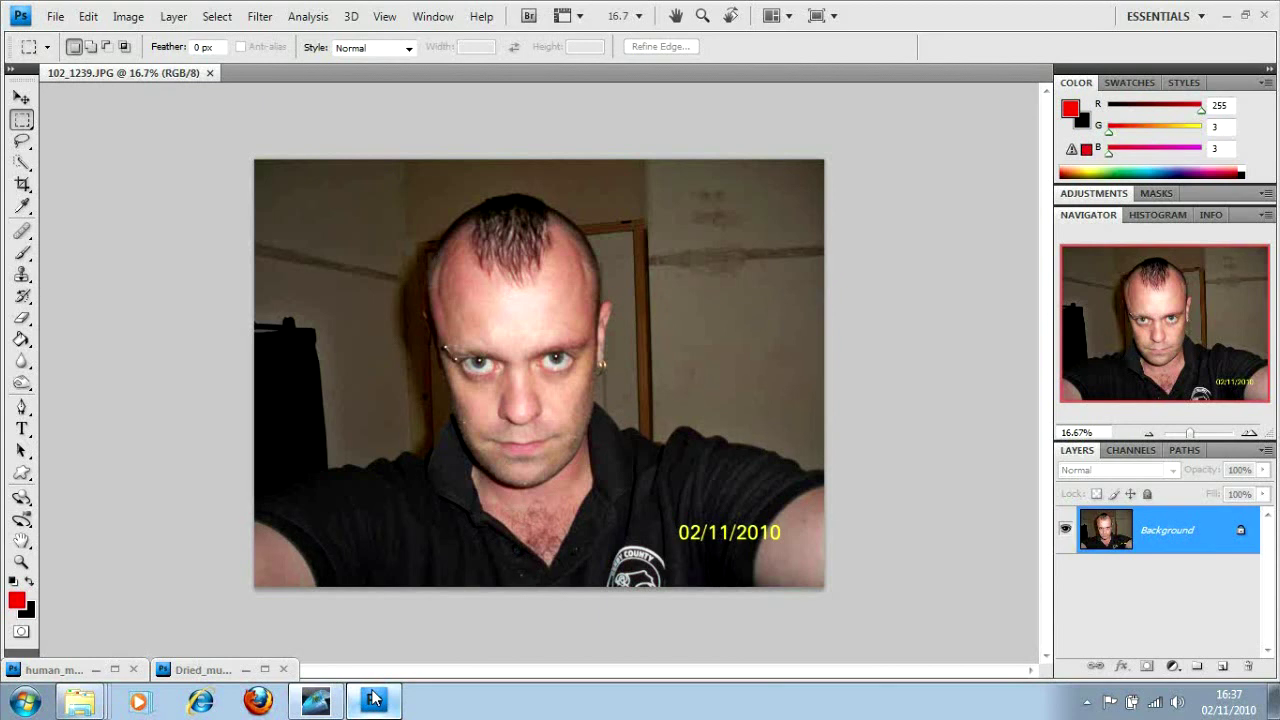
pyautogui.rightClick(1169, 528)
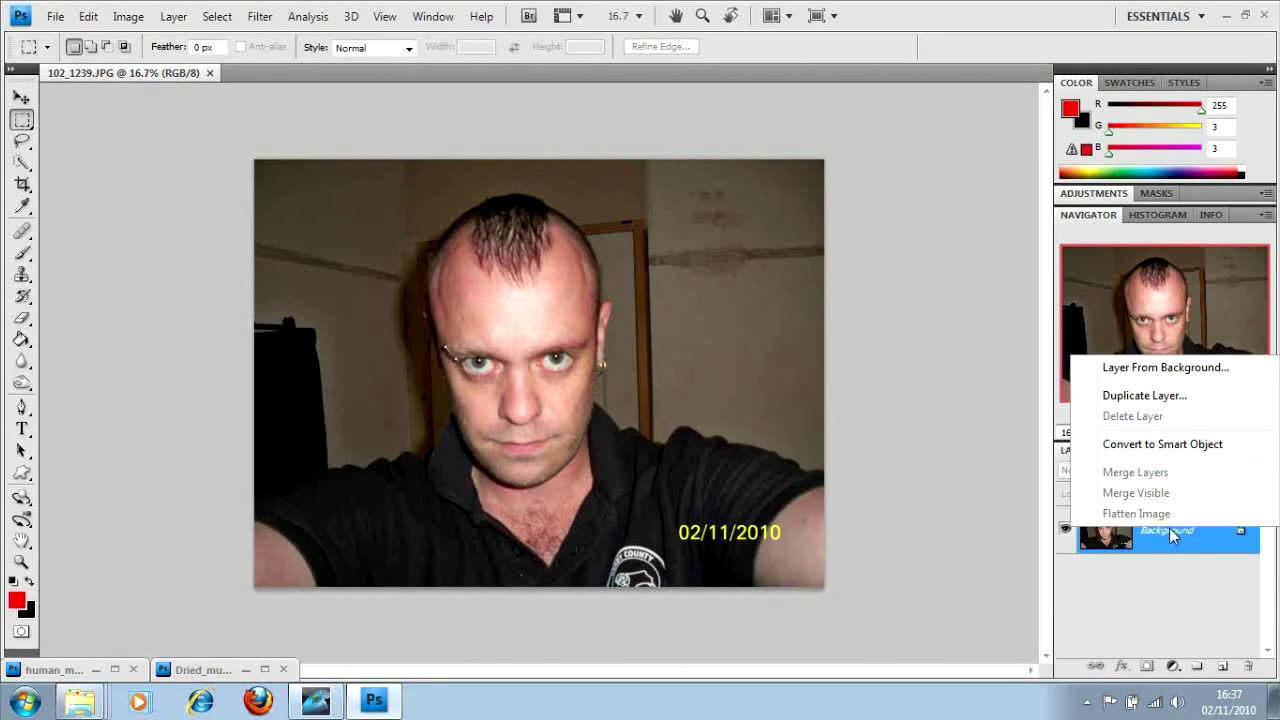
pyautogui.click(1181, 398)
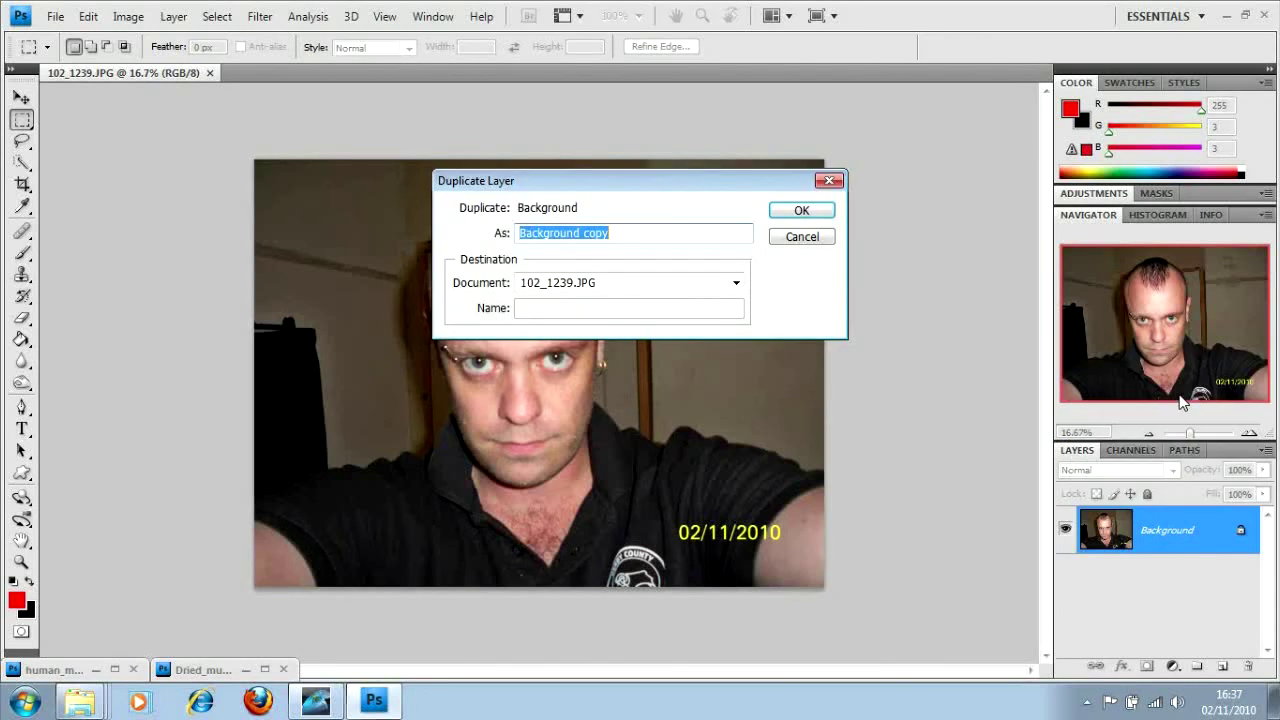
pyautogui.click(803, 210)
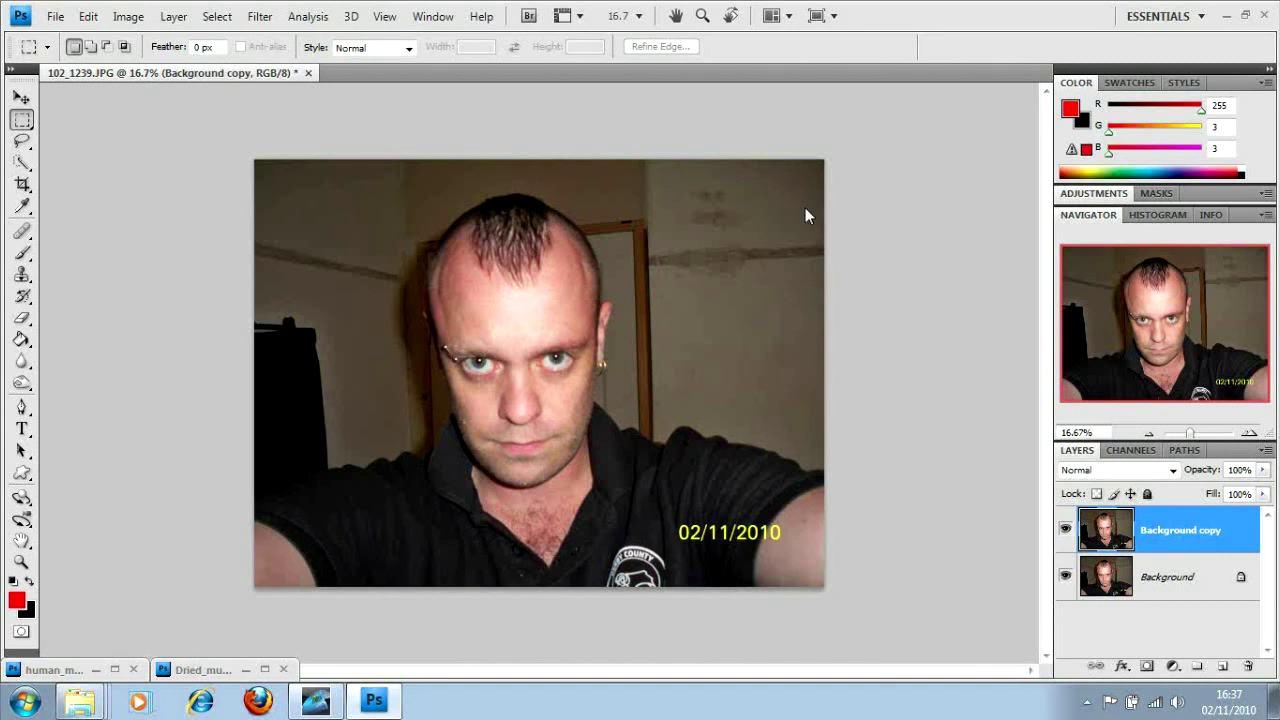
pyautogui.rightClick(1158, 594)
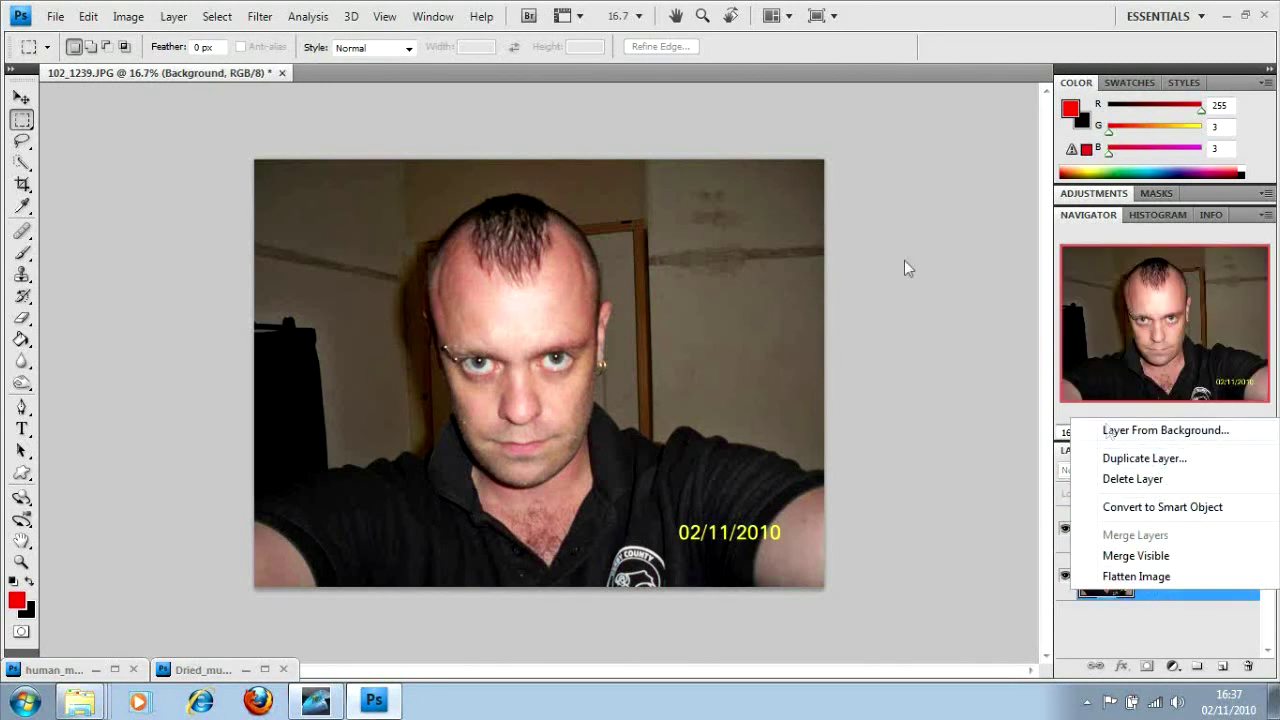
pyautogui.click(869, 233)
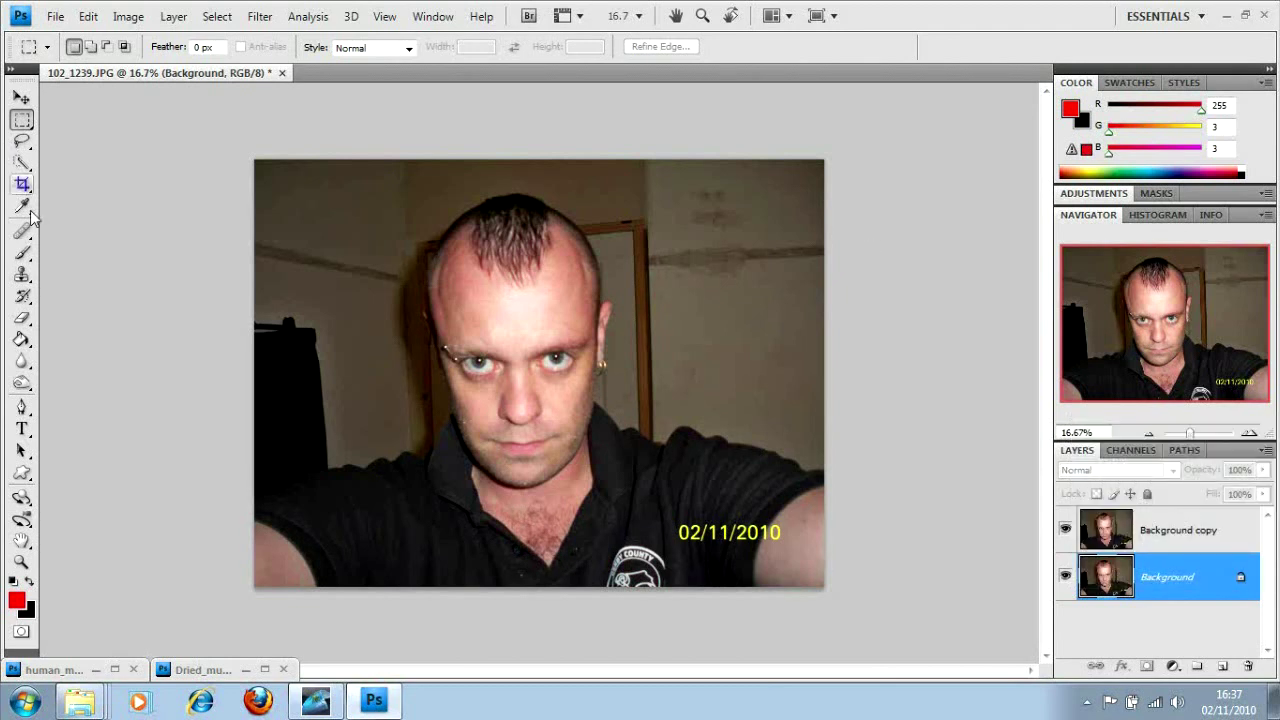
pyautogui.click(1203, 538)
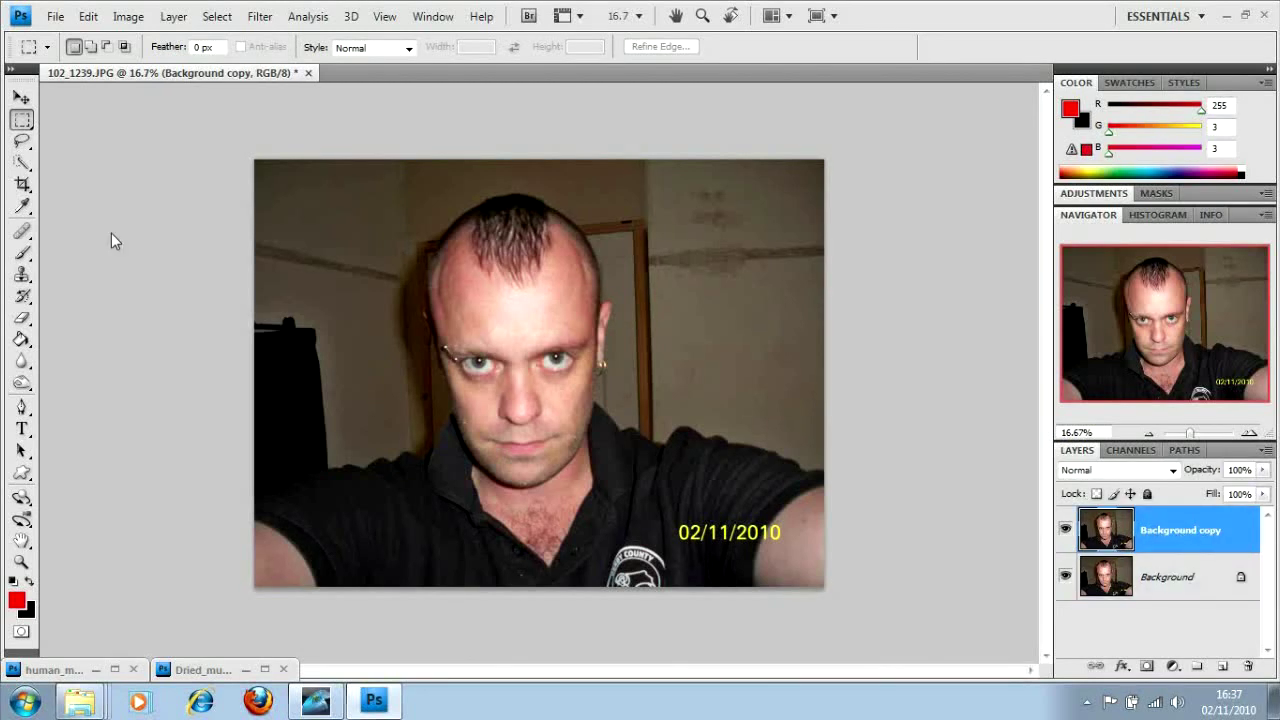
# Step: Set up the Brush tool with black as the foreground colour, a 300 px diameter and 100% hardness
pyautogui.click(21, 258)
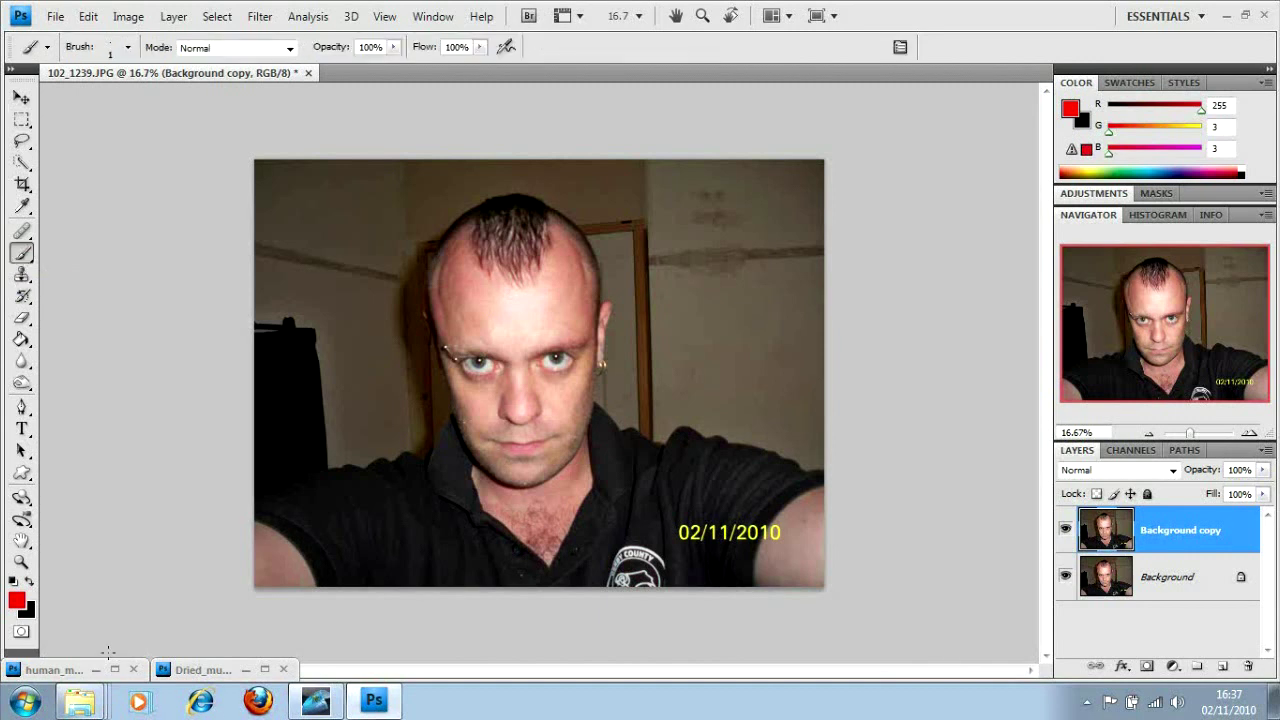
pyautogui.click(28, 584)
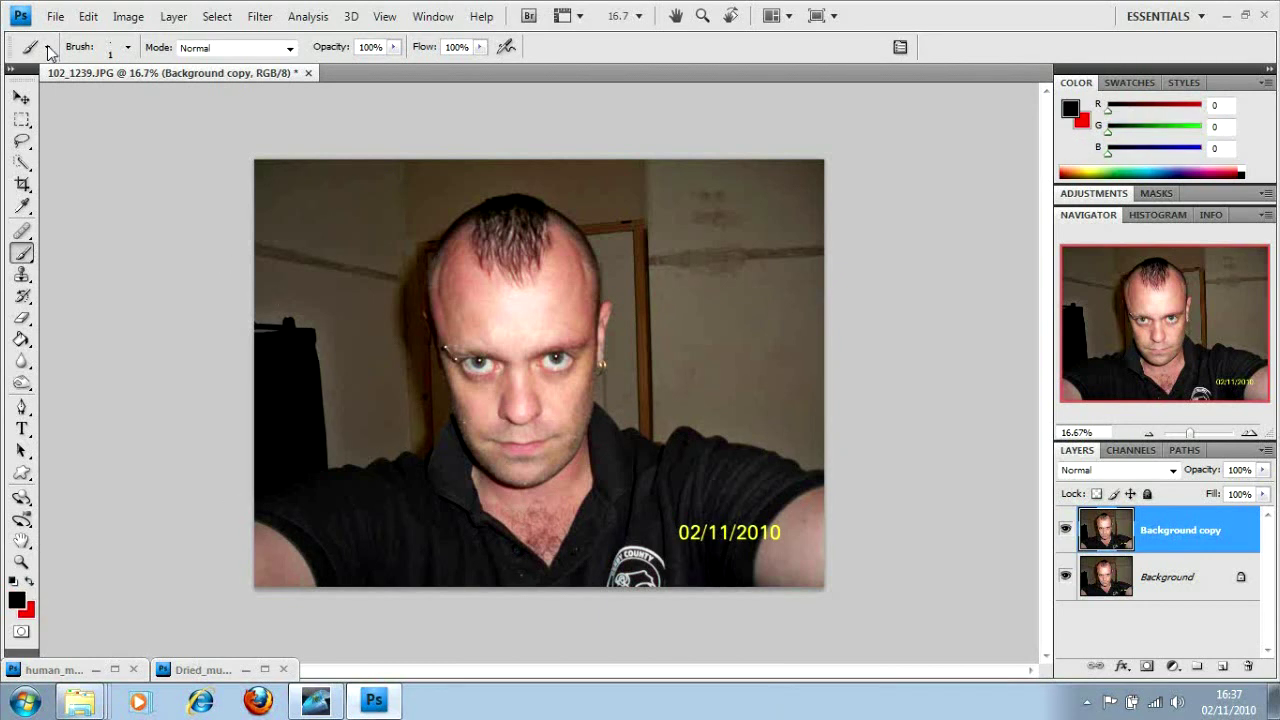
pyautogui.click(128, 47)
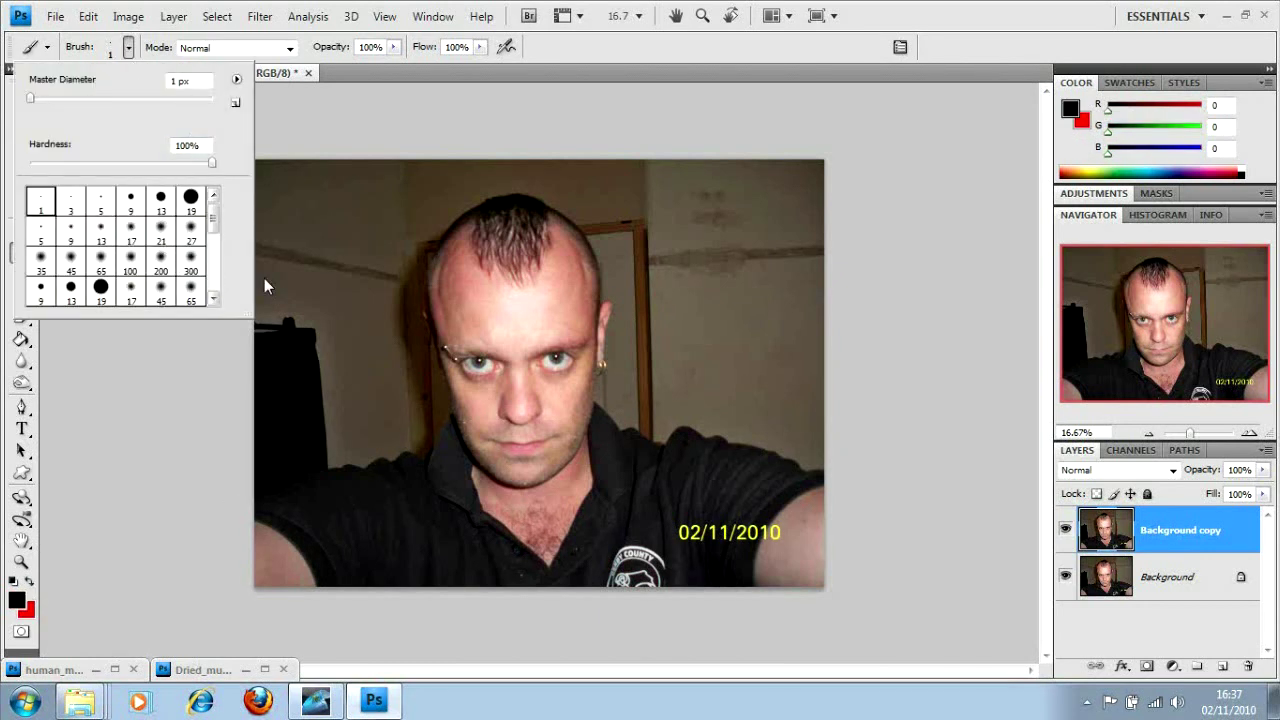
pyautogui.click(190, 262)
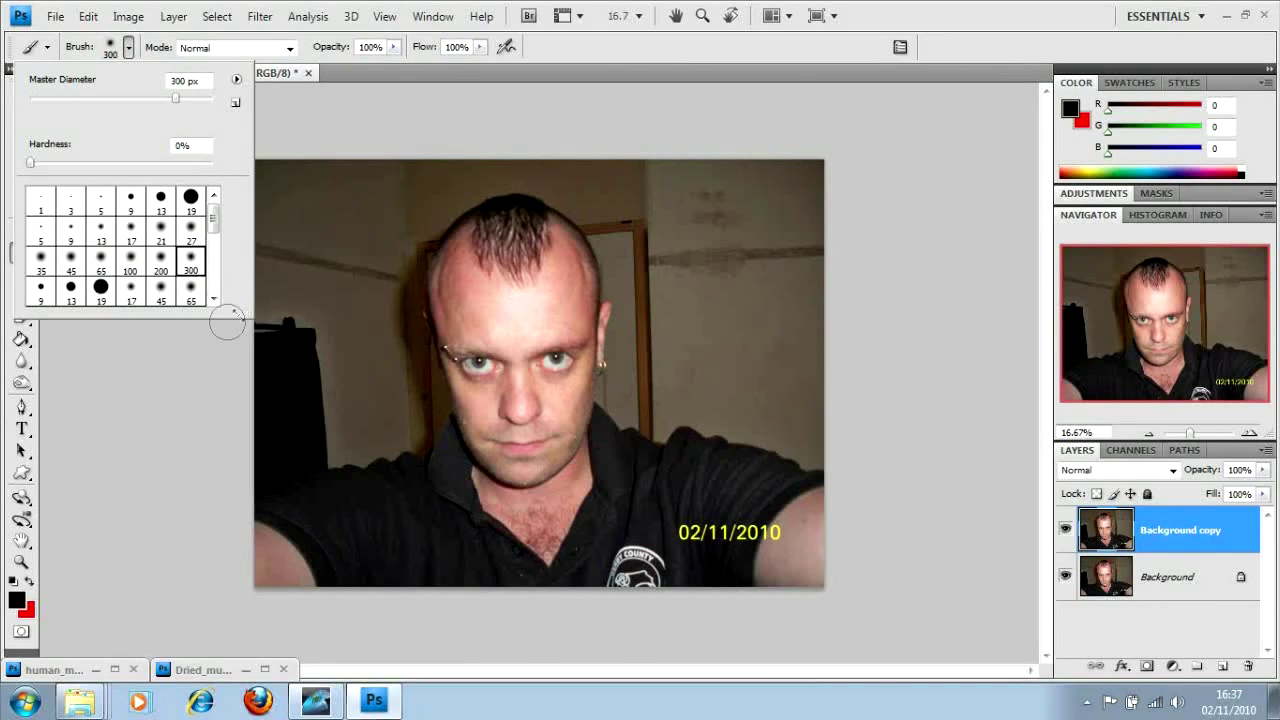
pyautogui.click(210, 166)
pyautogui.moveTo(210, 166); pyautogui.dragTo(220, 164)
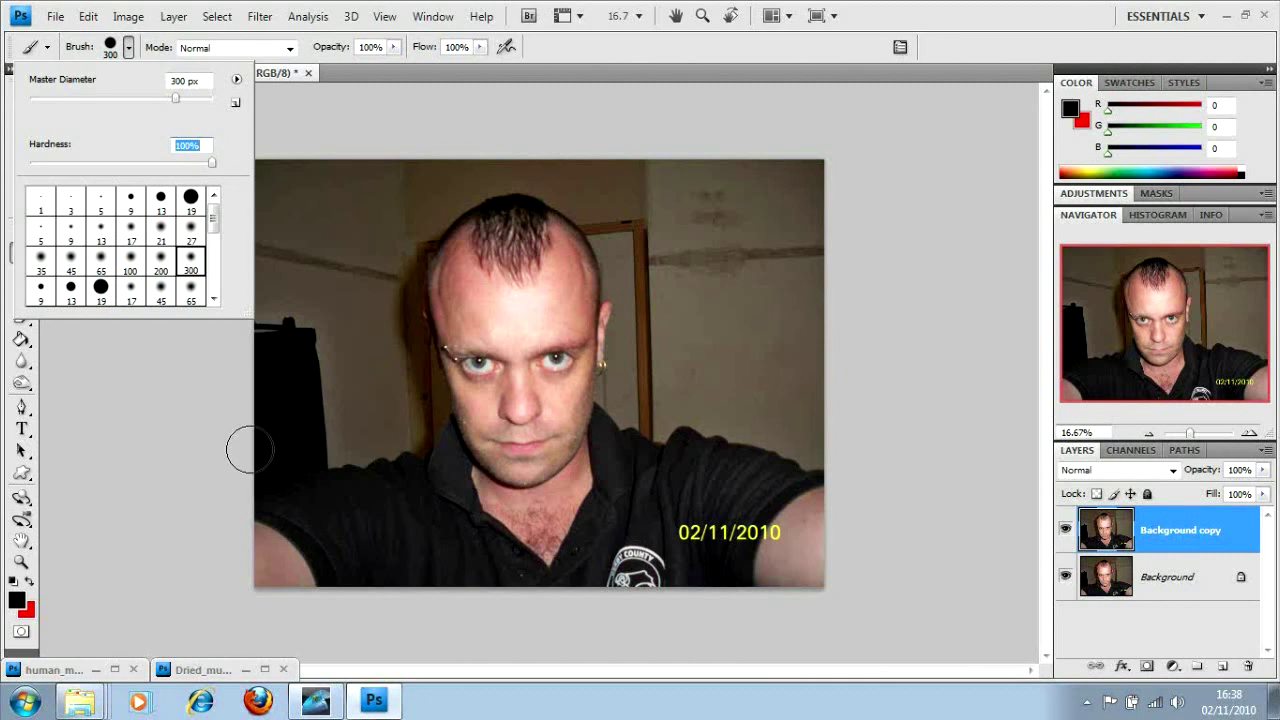
pyautogui.press('Return')
# Step: Paint the room background black around the man's head and shoulders, leaving a margin along his outline
pyautogui.moveTo(300, 425)
pyautogui.mouseDown()
pyautogui.moveTo(418, 390)
pyautogui.moveTo(396, 355)
pyautogui.moveTo(387, 268)
pyautogui.moveTo(428, 179)
pyautogui.moveTo(548, 162)
pyautogui.moveTo(596, 171)
pyautogui.moveTo(625, 218)
pyautogui.moveTo(647, 376)
pyautogui.moveTo(712, 389)
pyautogui.moveTo(787, 428)
pyautogui.moveTo(834, 429)
pyautogui.mouseUp()
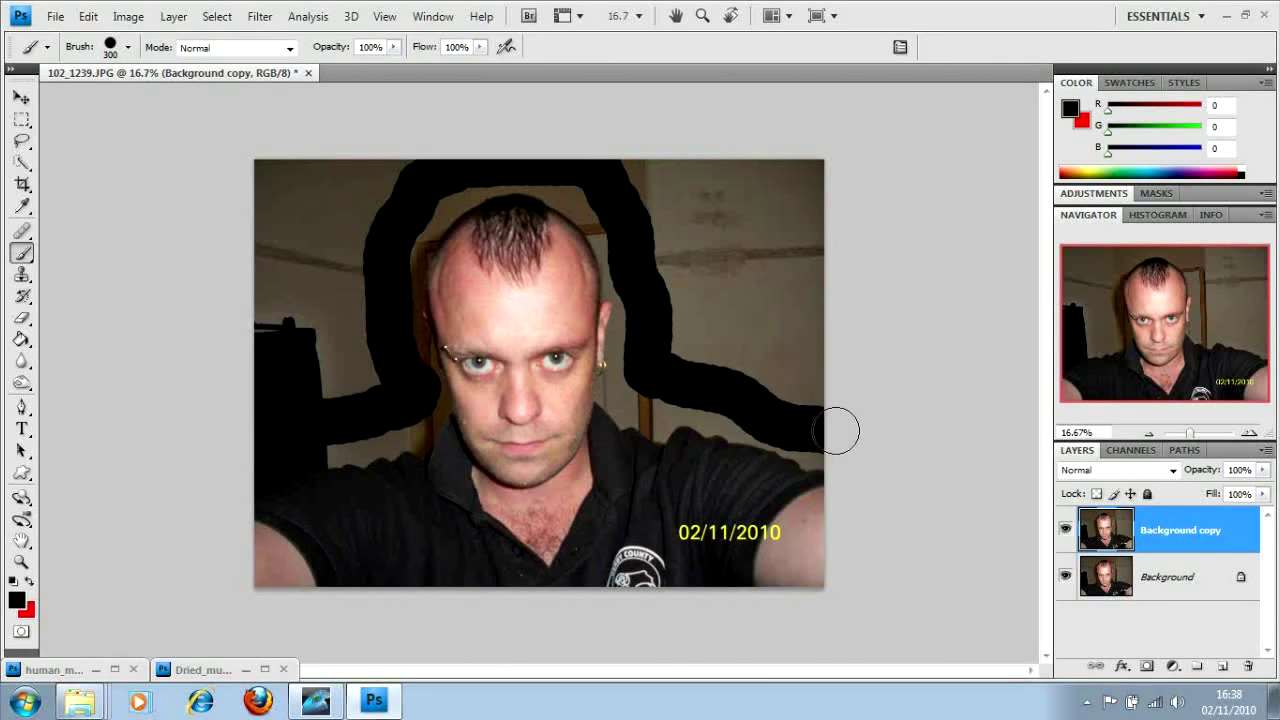
pyautogui.moveTo(827, 356)
pyautogui.mouseDown()
pyautogui.moveTo(826, 177)
pyautogui.moveTo(789, 149)
pyautogui.moveTo(607, 164)
pyautogui.moveTo(652, 240)
pyautogui.moveTo(690, 362)
pyautogui.moveTo(671, 177)
pyautogui.moveTo(745, 190)
pyautogui.moveTo(785, 250)
pyautogui.moveTo(687, 343)
pyautogui.moveTo(694, 245)
pyautogui.moveTo(753, 227)
pyautogui.moveTo(725, 312)
pyautogui.moveTo(768, 323)
pyautogui.mouseUp()
pyautogui.moveTo(400, 165)
pyautogui.mouseDown()
pyautogui.moveTo(290, 163)
pyautogui.moveTo(265, 401)
pyautogui.moveTo(367, 362)
pyautogui.moveTo(352, 400)
pyautogui.moveTo(310, 275)
pyautogui.moveTo(277, 300)
pyautogui.moveTo(314, 357)
pyautogui.mouseUp()
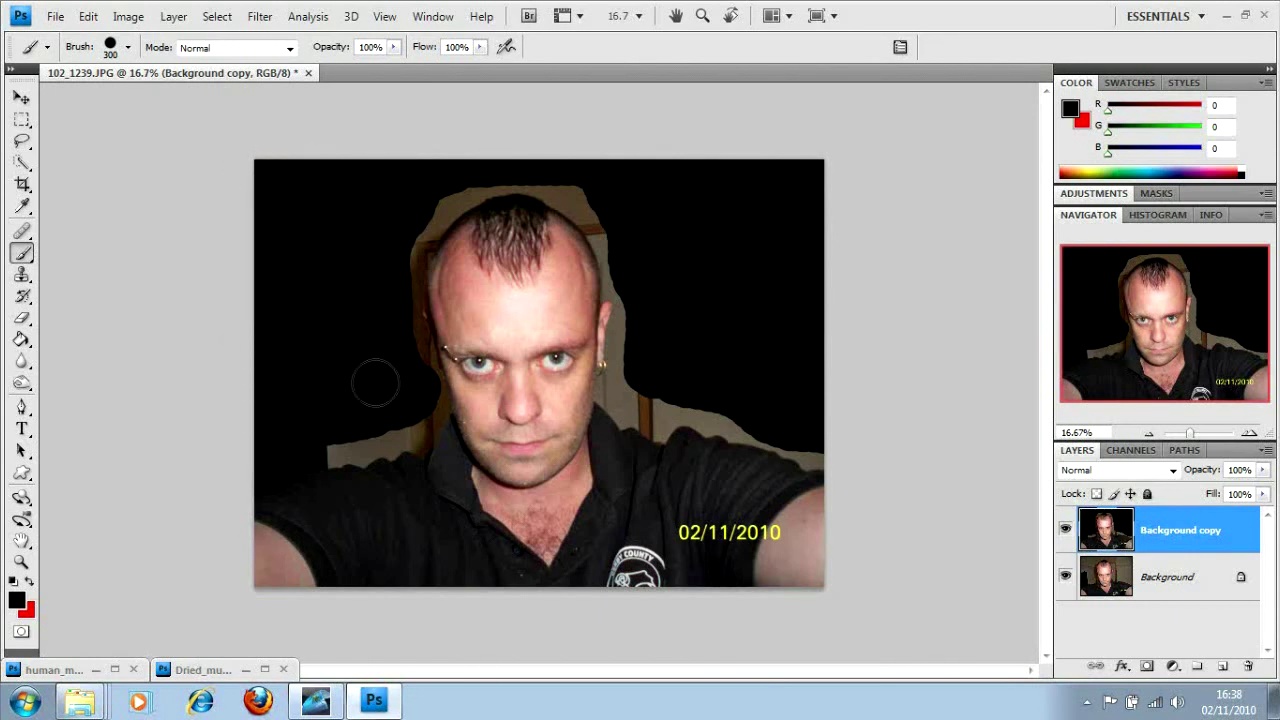
# Step: Paint black along the shoulder at the photo's left, up to the collar, with a soft 100 px brush at 0% hardness
pyautogui.click(128, 47)
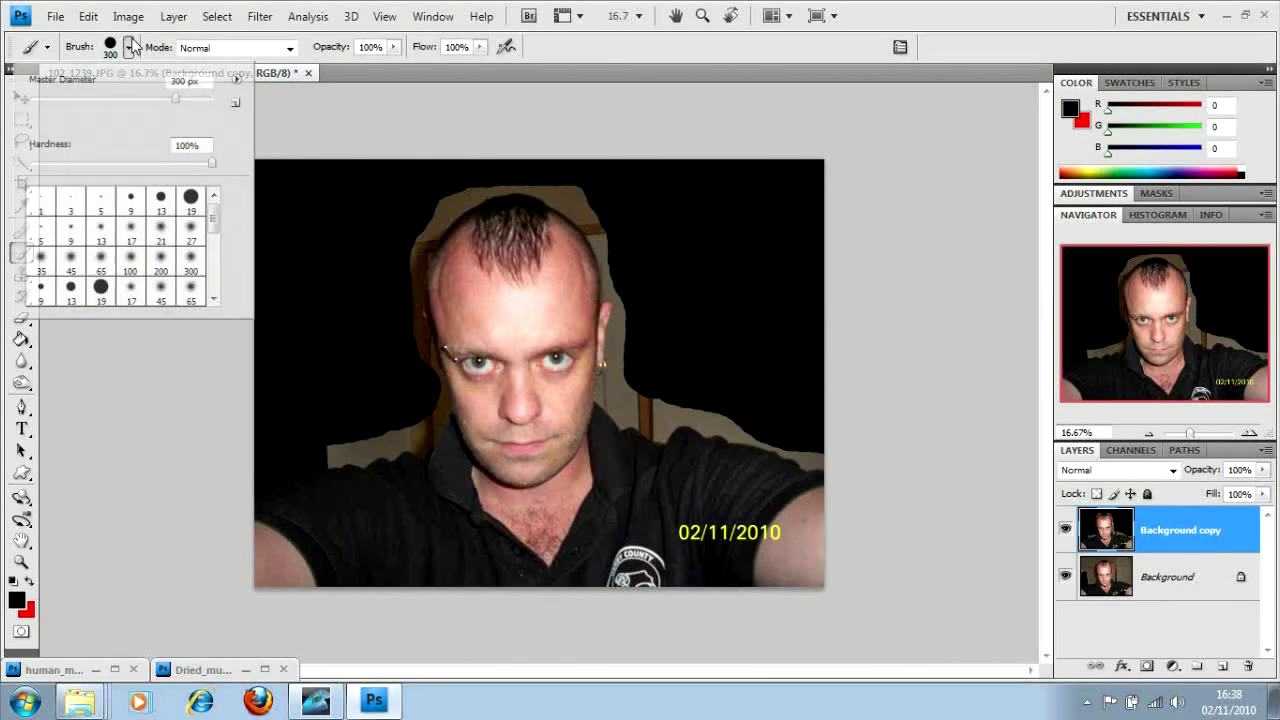
pyautogui.click(128, 265)
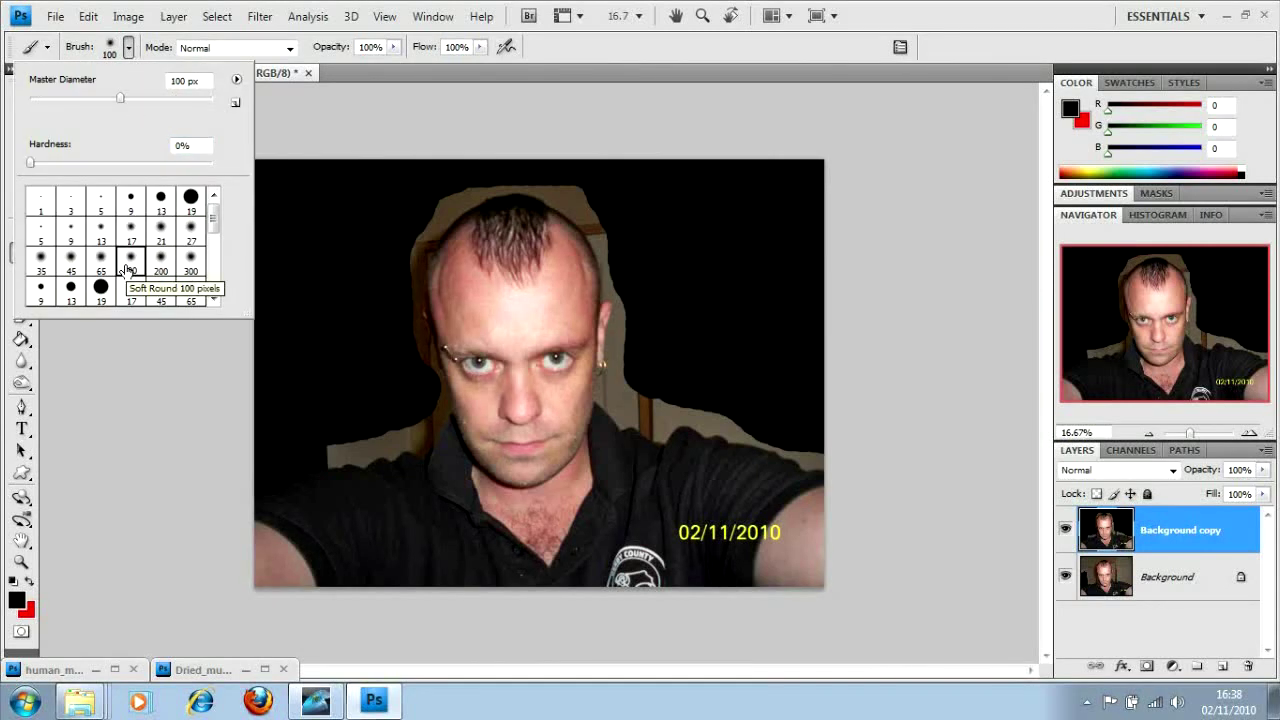
pyautogui.click(1250, 433)
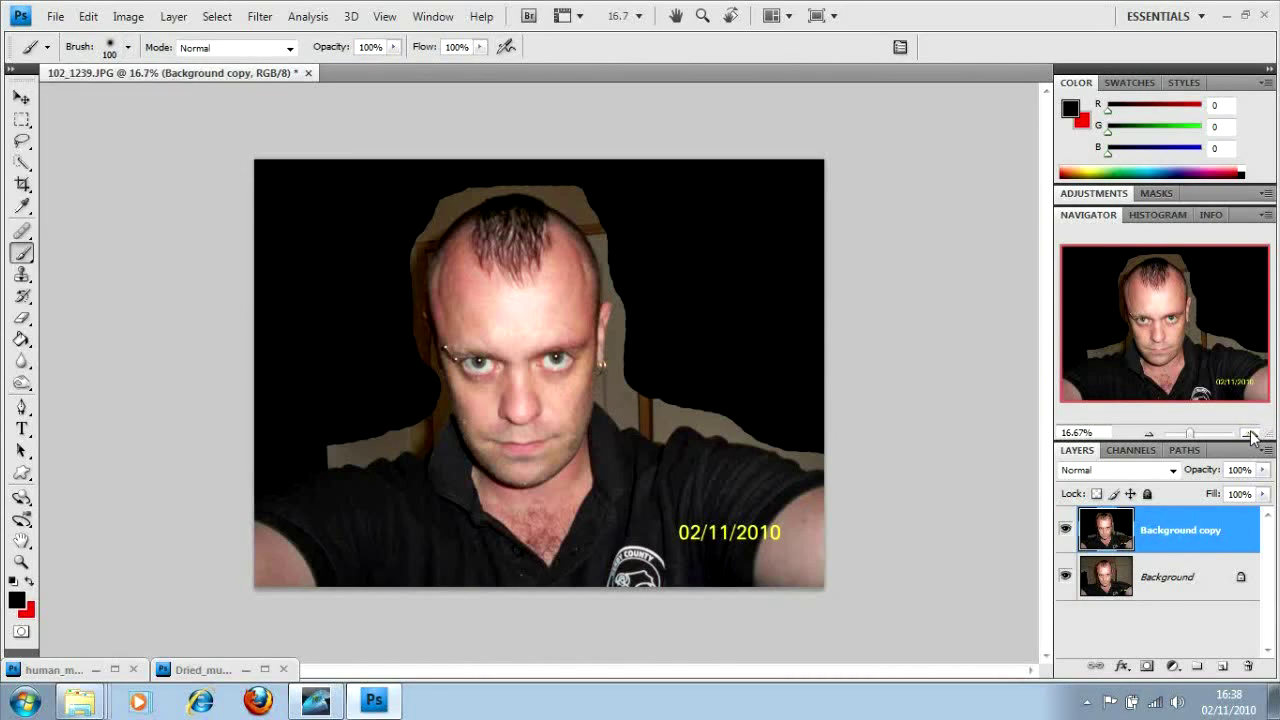
pyautogui.click(1250, 433)
pyautogui.click(1250, 433)
pyautogui.click(1250, 433)
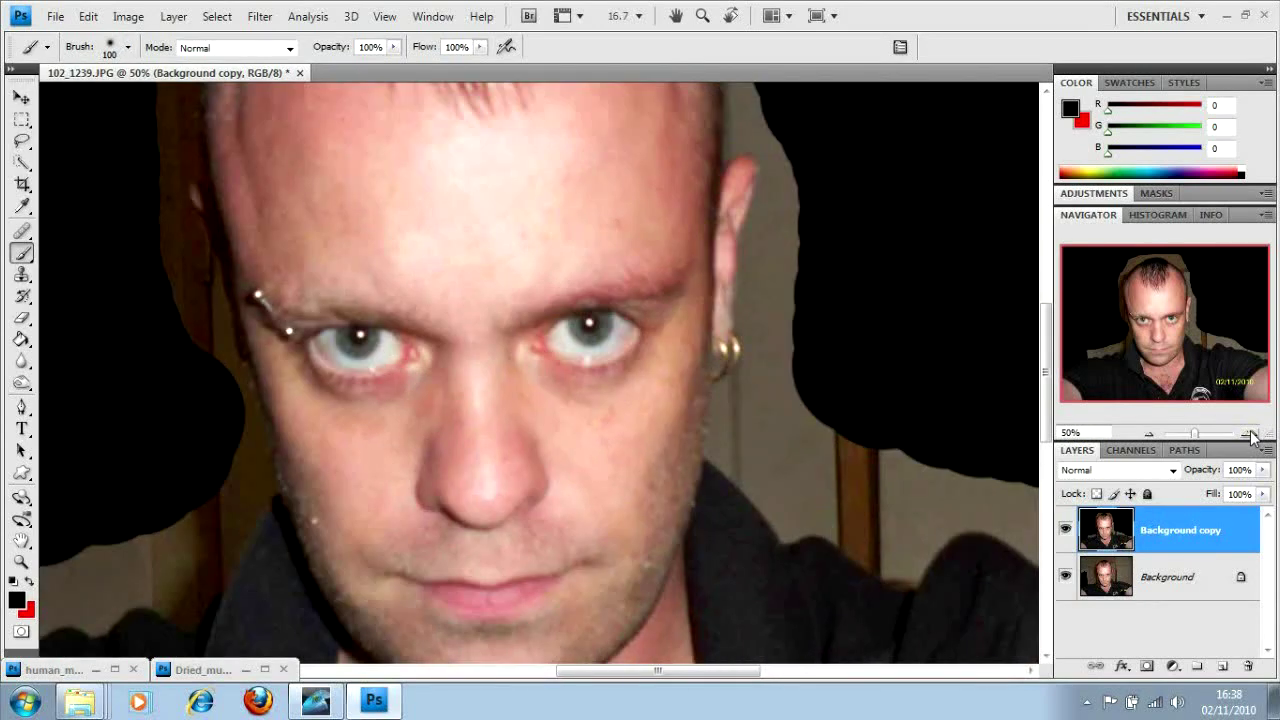
pyautogui.click(1250, 433)
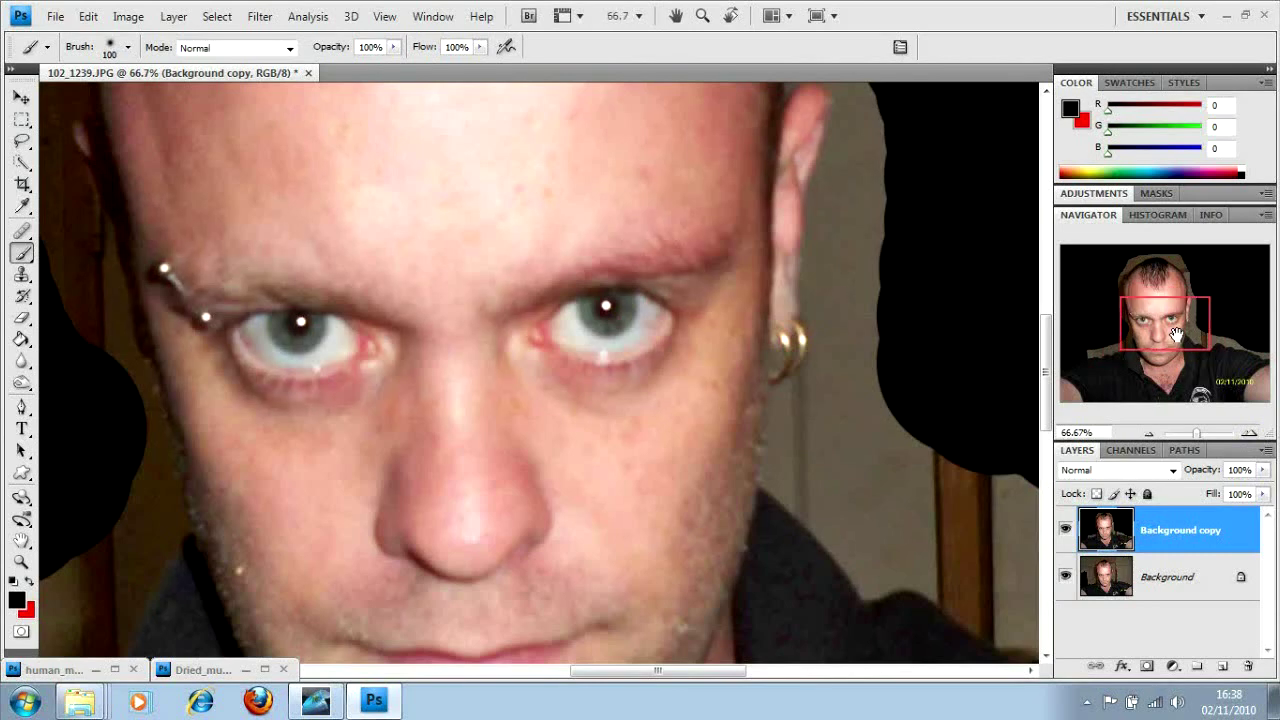
pyautogui.moveTo(1177, 334); pyautogui.dragTo(1117, 352)
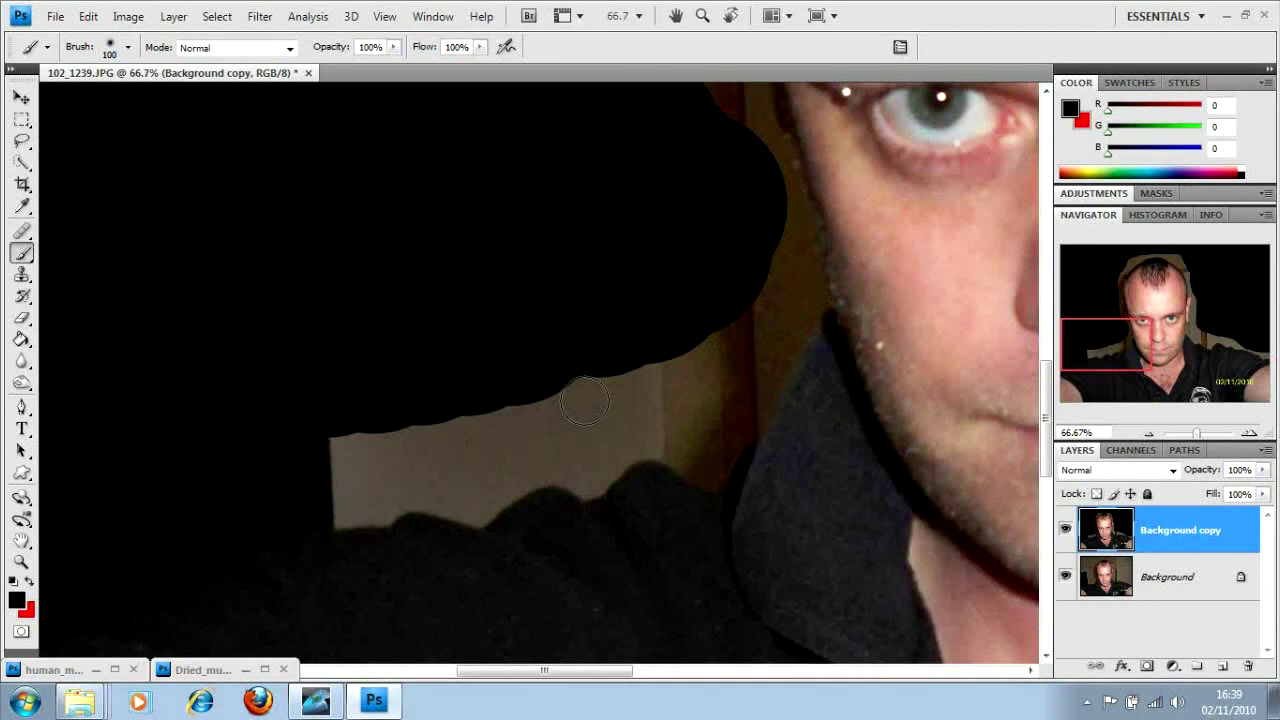
pyautogui.hscroll(2, 585, 400)
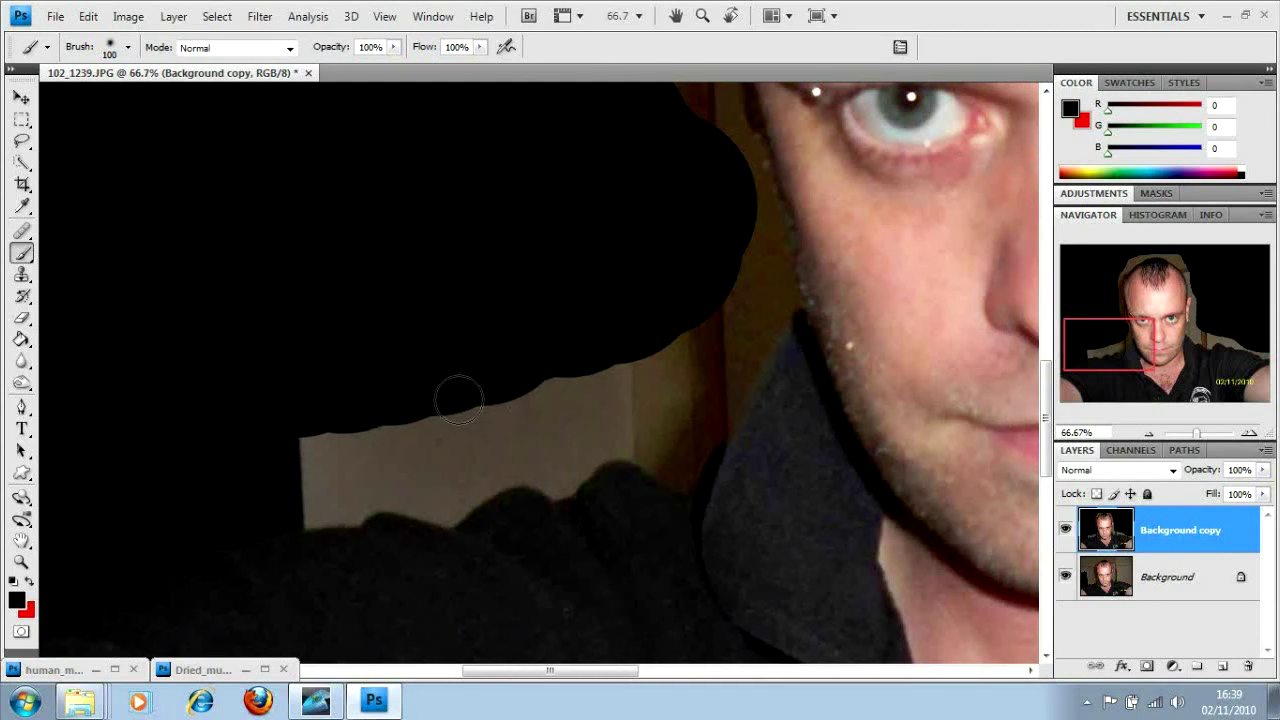
pyautogui.moveTo(1094, 350); pyautogui.dragTo(1058, 378)
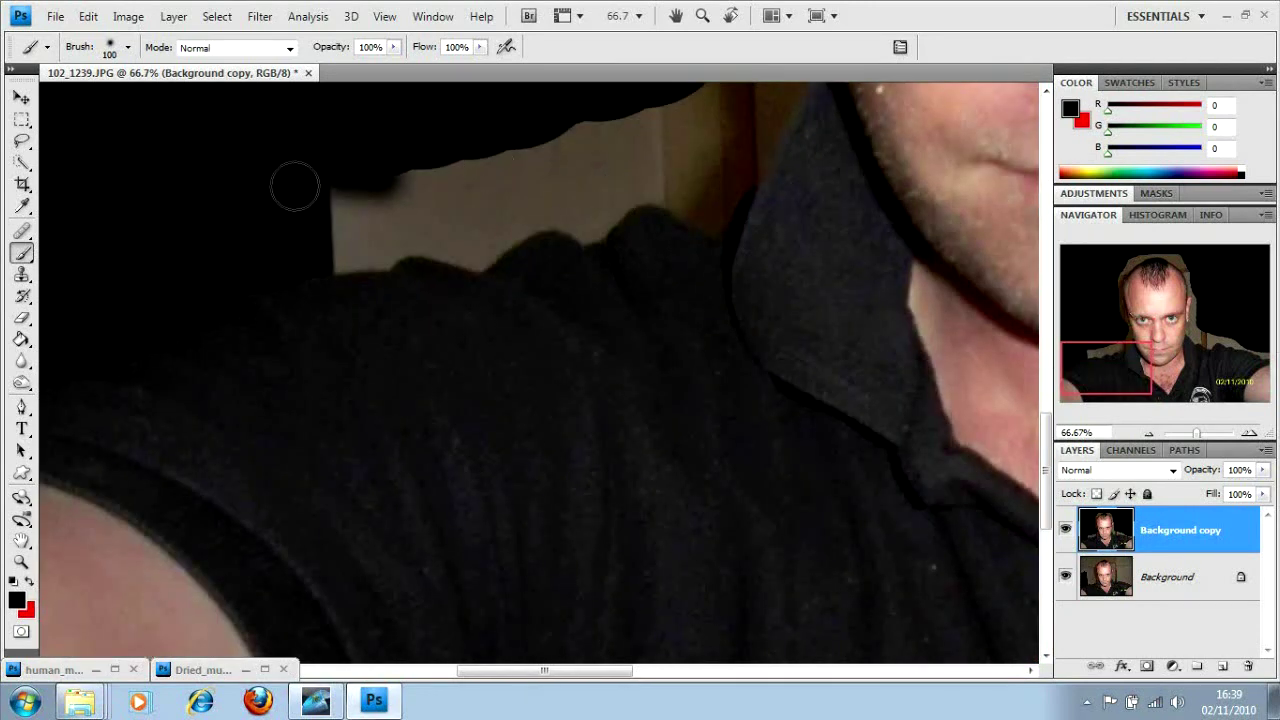
pyautogui.moveTo(295, 186)
pyautogui.mouseDown()
pyautogui.moveTo(436, 180)
pyautogui.moveTo(250, 205)
pyautogui.moveTo(347, 209)
pyautogui.moveTo(2, 313)
pyautogui.mouseUp()
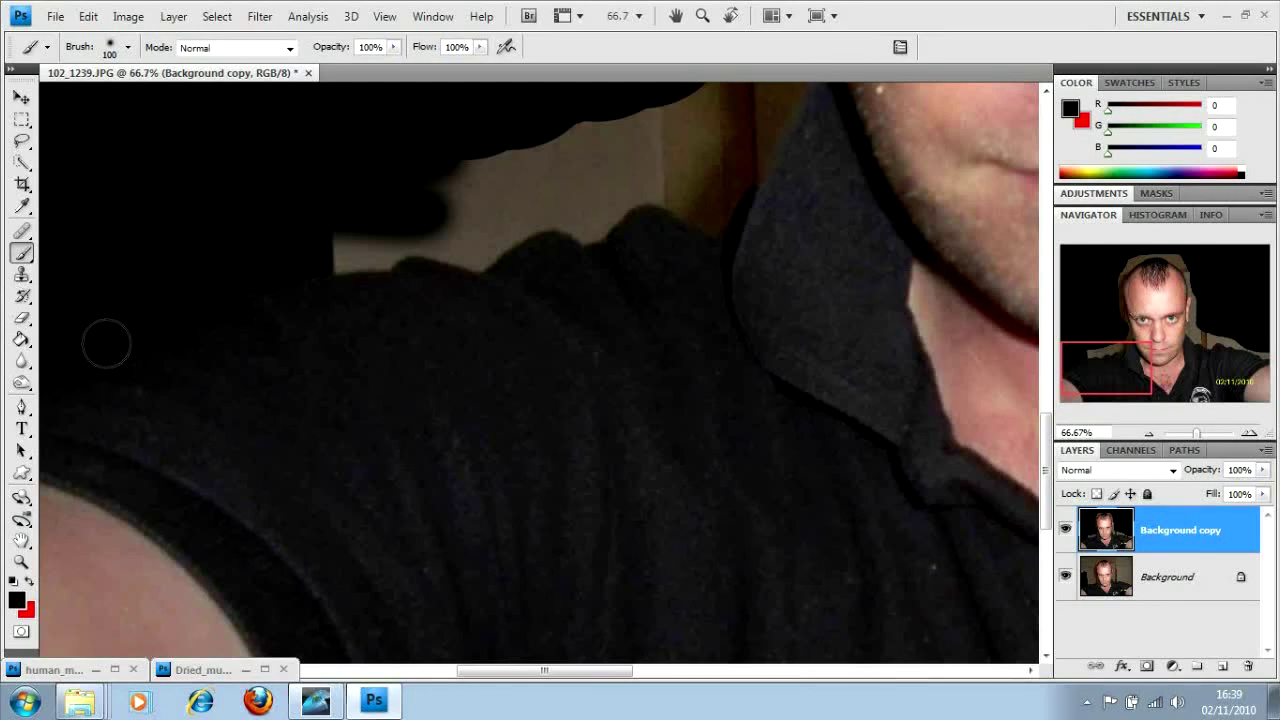
pyautogui.moveTo(106, 343)
pyautogui.mouseDown()
pyautogui.moveTo(407, 243)
pyautogui.moveTo(484, 251)
pyautogui.moveTo(442, 232)
pyautogui.moveTo(366, 251)
pyautogui.moveTo(477, 250)
pyautogui.moveTo(571, 222)
pyautogui.moveTo(612, 234)
pyautogui.moveTo(595, 223)
pyautogui.moveTo(663, 196)
pyautogui.moveTo(692, 196)
pyautogui.moveTo(725, 223)
pyautogui.moveTo(688, 195)
pyautogui.moveTo(709, 208)
pyautogui.moveTo(739, 189)
pyautogui.moveTo(811, 109)
pyautogui.mouseUp()
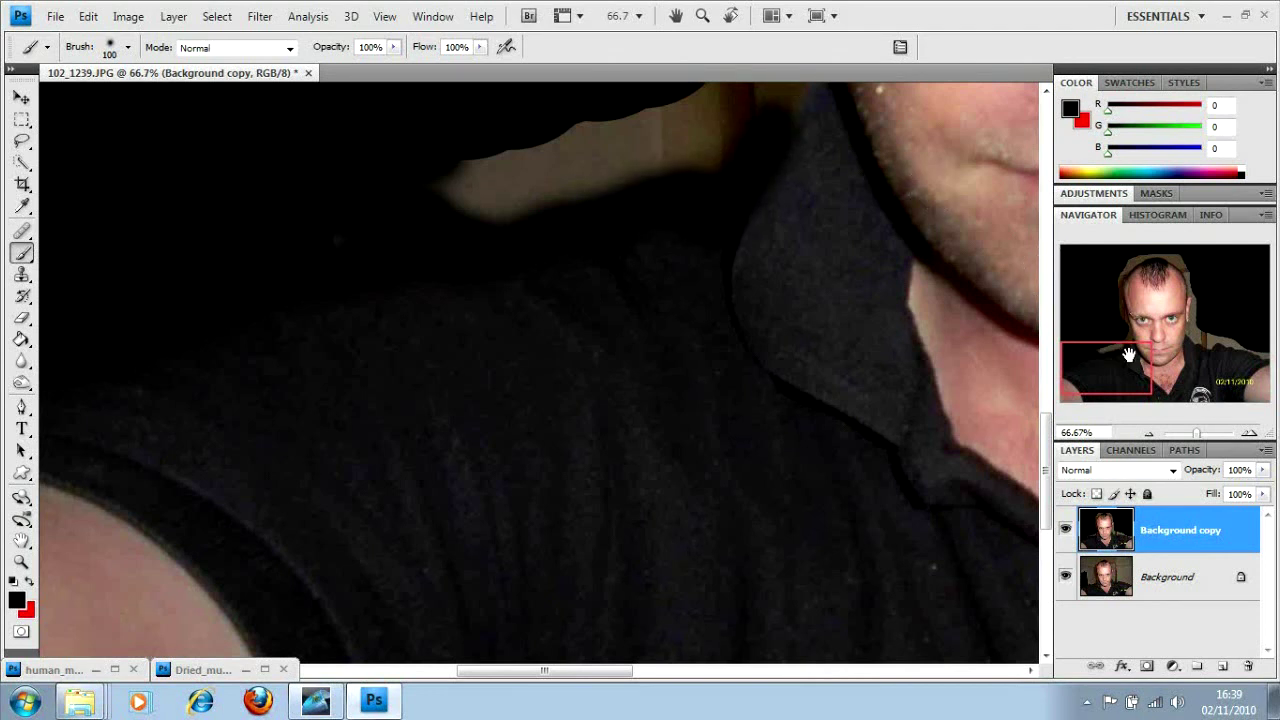
# Step: Paint black along the left edge of the face, from the collar up to the ear
pyautogui.moveTo(1128, 355); pyautogui.dragTo(1141, 325)
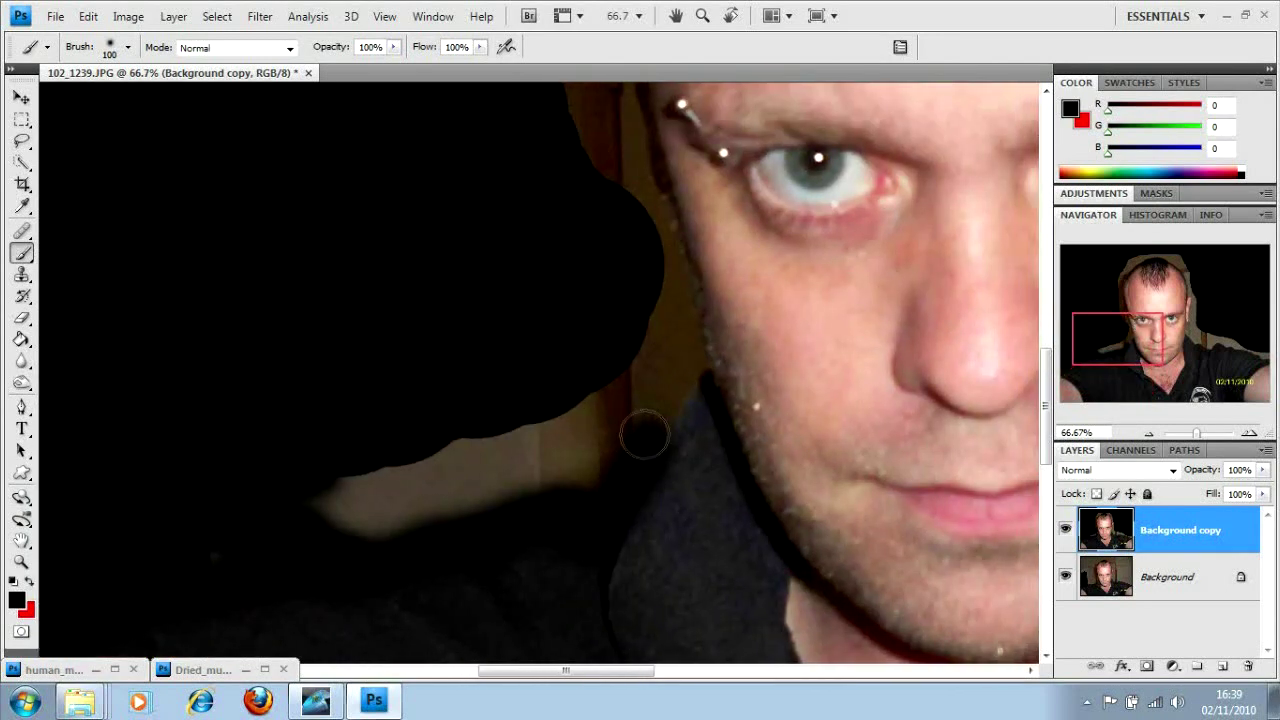
pyautogui.moveTo(643, 429)
pyautogui.mouseDown()
pyautogui.moveTo(691, 372)
pyautogui.moveTo(641, 160)
pyautogui.mouseUp()
pyautogui.moveTo(1117, 341)
pyautogui.mouseDown()
pyautogui.moveTo(1106, 296)
pyautogui.moveTo(1110, 312)
pyautogui.mouseUp()
pyautogui.moveTo(657, 297)
pyautogui.mouseDown()
pyautogui.moveTo(716, 473)
pyautogui.moveTo(666, 340)
pyautogui.moveTo(698, 495)
pyautogui.moveTo(624, 370)
pyautogui.moveTo(647, 272)
pyautogui.mouseUp()
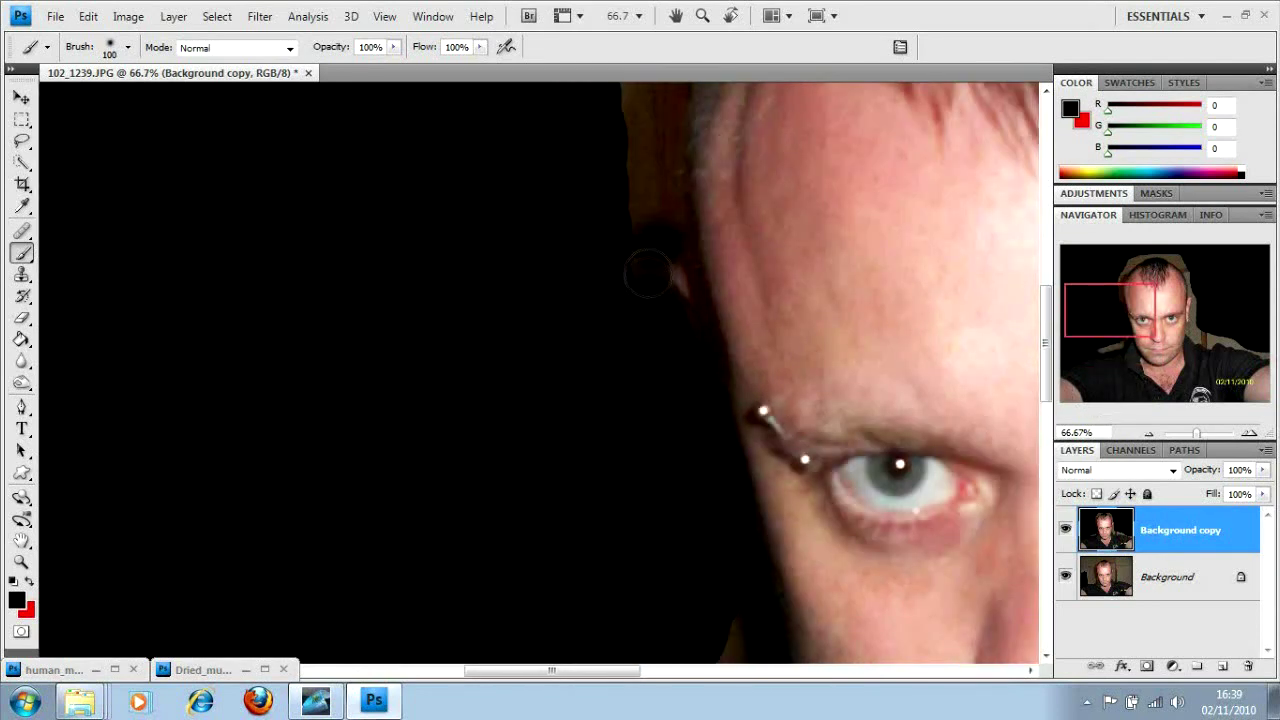
# Step: Paint black around the top of the head and down past the ear and shoulder at the photo's right
pyautogui.moveTo(1103, 334); pyautogui.dragTo(1132, 313)
pyautogui.moveTo(436, 160)
pyautogui.mouseDown()
pyautogui.moveTo(383, 246)
pyautogui.moveTo(361, 332)
pyautogui.moveTo(371, 459)
pyautogui.mouseUp()
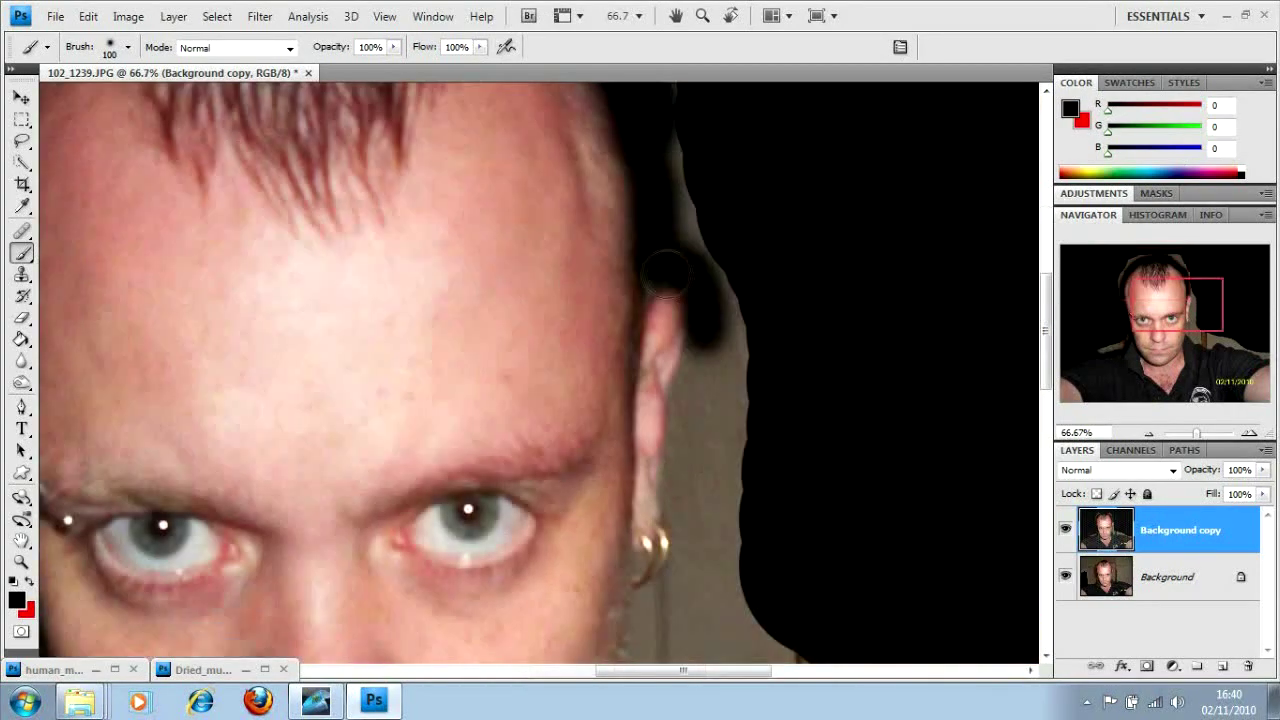
pyautogui.moveTo(663, 272)
pyautogui.mouseDown()
pyautogui.moveTo(700, 327)
pyautogui.moveTo(680, 540)
pyautogui.moveTo(648, 632)
pyautogui.moveTo(468, 500)
pyautogui.mouseUp()
# Step: Harden the 100 px brush and paint over the remaining background patches above both shoulders in black
pyautogui.click(128, 47)
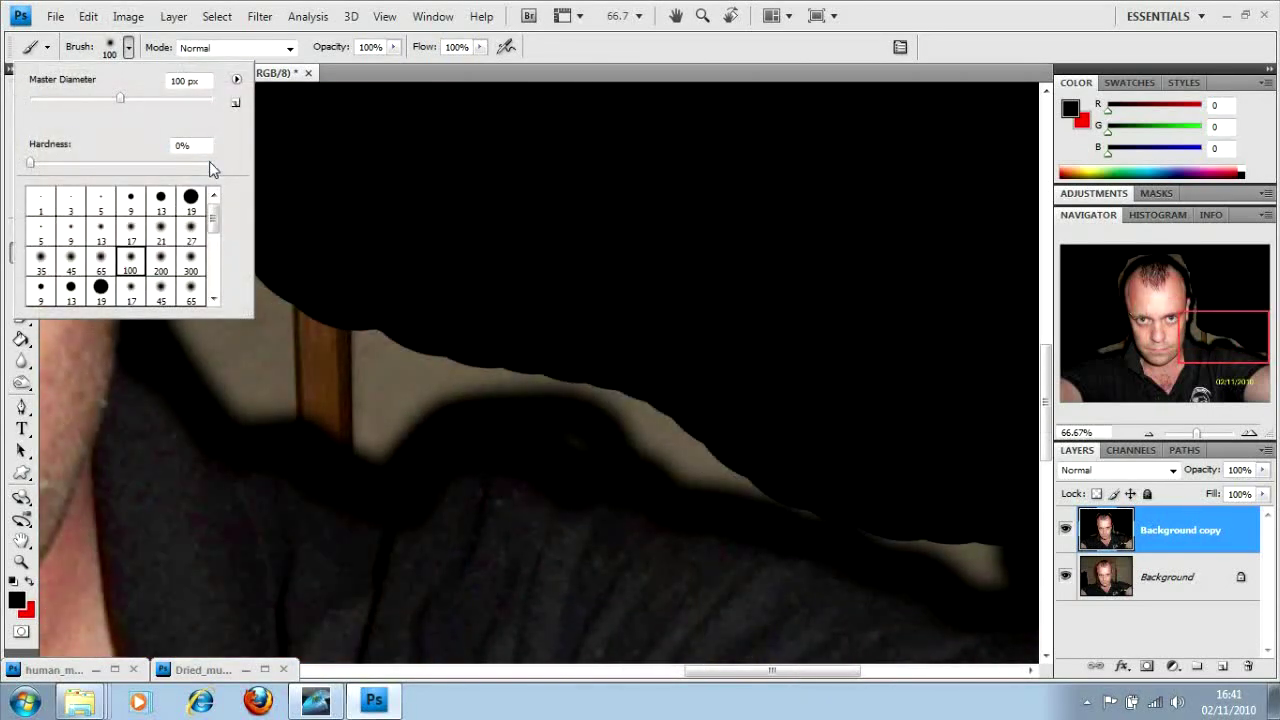
pyautogui.click(986, 543)
pyautogui.moveTo(986, 543)
pyautogui.mouseDown()
pyautogui.moveTo(750, 485)
pyautogui.moveTo(186, 257)
pyautogui.moveTo(190, 330)
pyautogui.moveTo(375, 450)
pyautogui.moveTo(440, 375)
pyautogui.mouseUp()
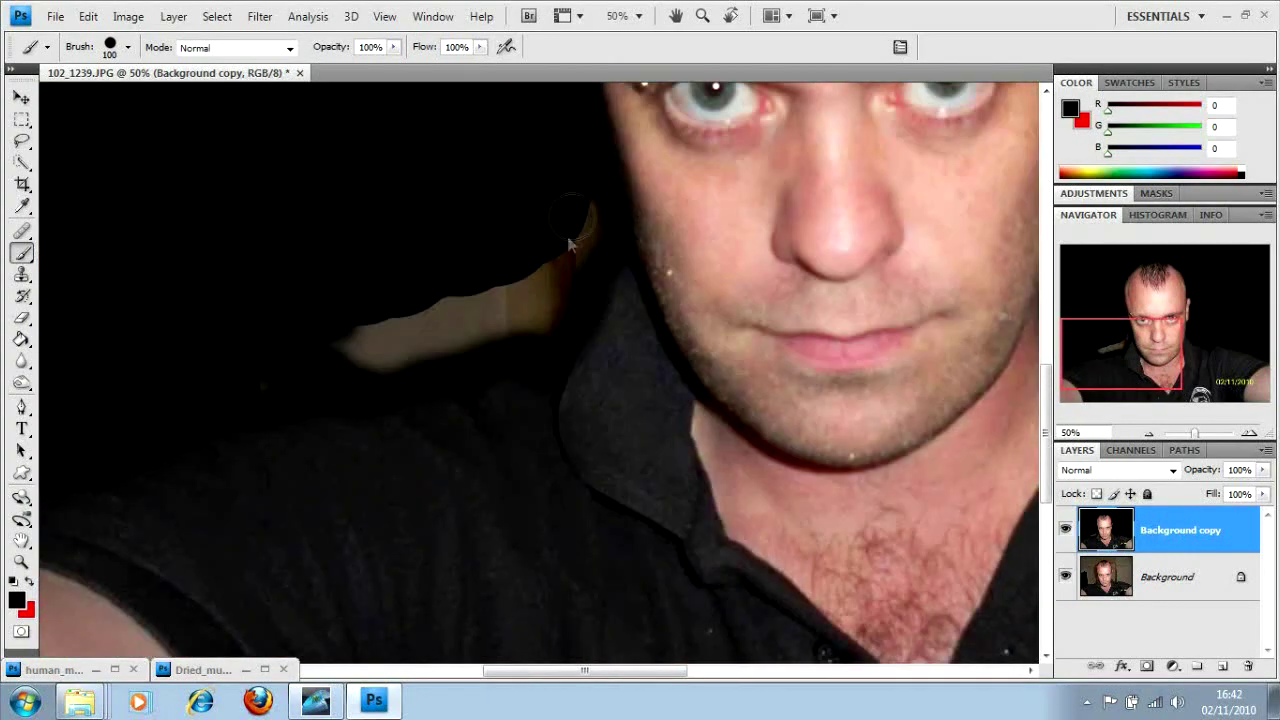
pyautogui.moveTo(590, 215)
pyautogui.mouseDown()
pyautogui.moveTo(562, 303)
pyautogui.moveTo(509, 341)
pyautogui.moveTo(306, 356)
pyautogui.moveTo(550, 265)
pyautogui.mouseUp()
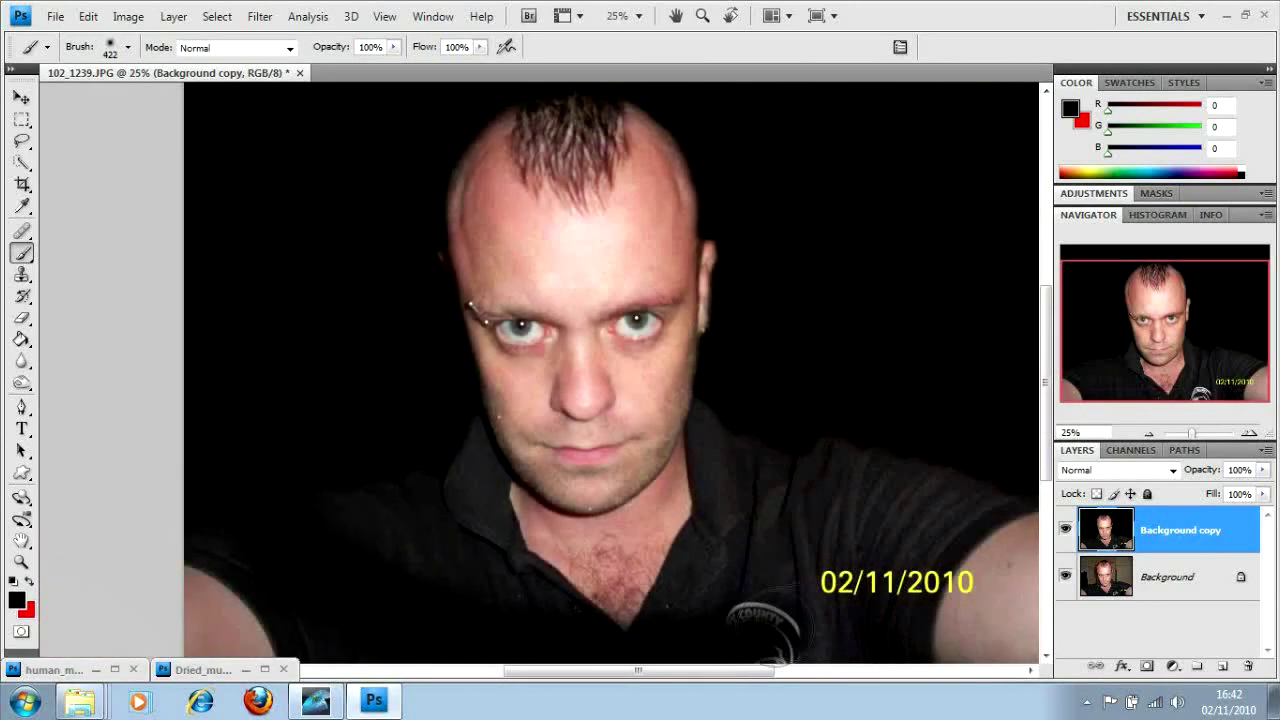
# Step: Black out the arms, lower shirt, shirt badge and date stamp with a soft 422 px brush
pyautogui.moveTo(790, 600)
pyautogui.mouseDown()
pyautogui.moveTo(1025, 514)
pyautogui.moveTo(837, 600)
pyautogui.moveTo(969, 435)
pyautogui.moveTo(871, 604)
pyautogui.moveTo(842, 599)
pyautogui.moveTo(1026, 534)
pyautogui.moveTo(1026, 624)
pyautogui.moveTo(960, 640)
pyautogui.mouseUp()
pyautogui.moveTo(328, 614)
pyautogui.mouseDown()
pyautogui.moveTo(240, 640)
pyautogui.moveTo(223, 602)
pyautogui.moveTo(389, 650)
pyautogui.moveTo(746, 677)
pyautogui.moveTo(786, 634)
pyautogui.mouseUp()
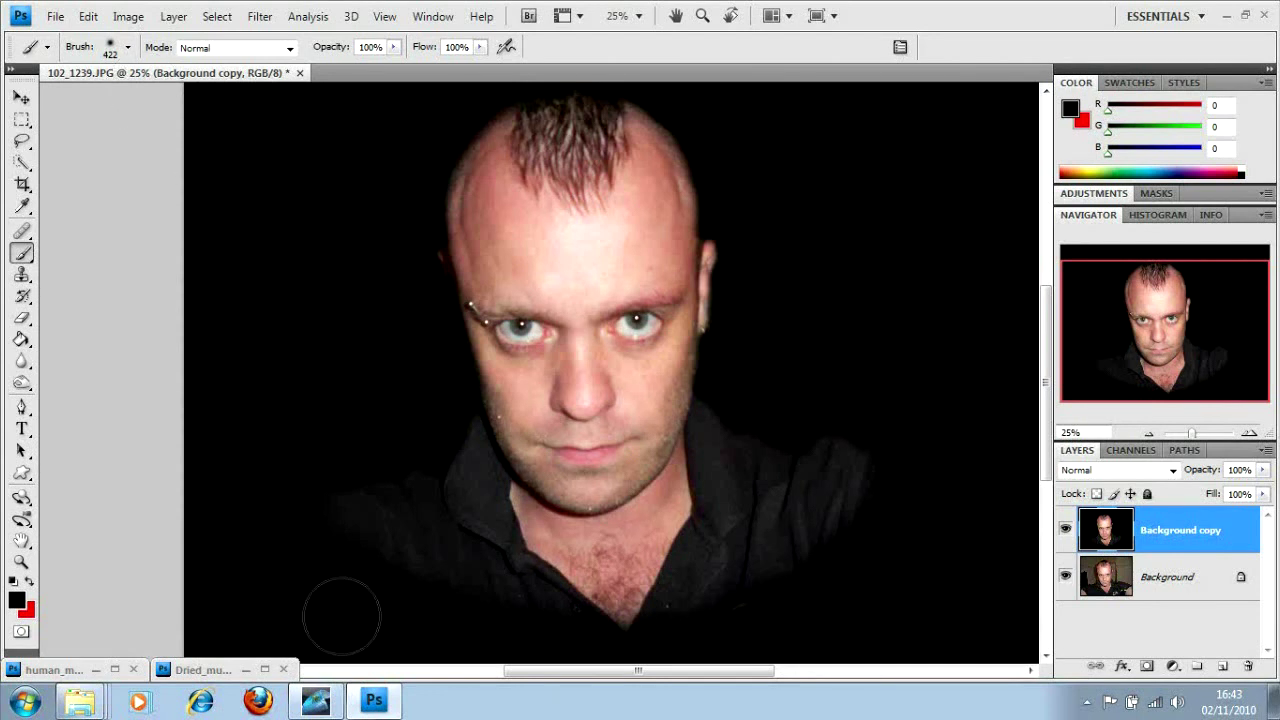
pyautogui.hscroll(1, 826, 568)
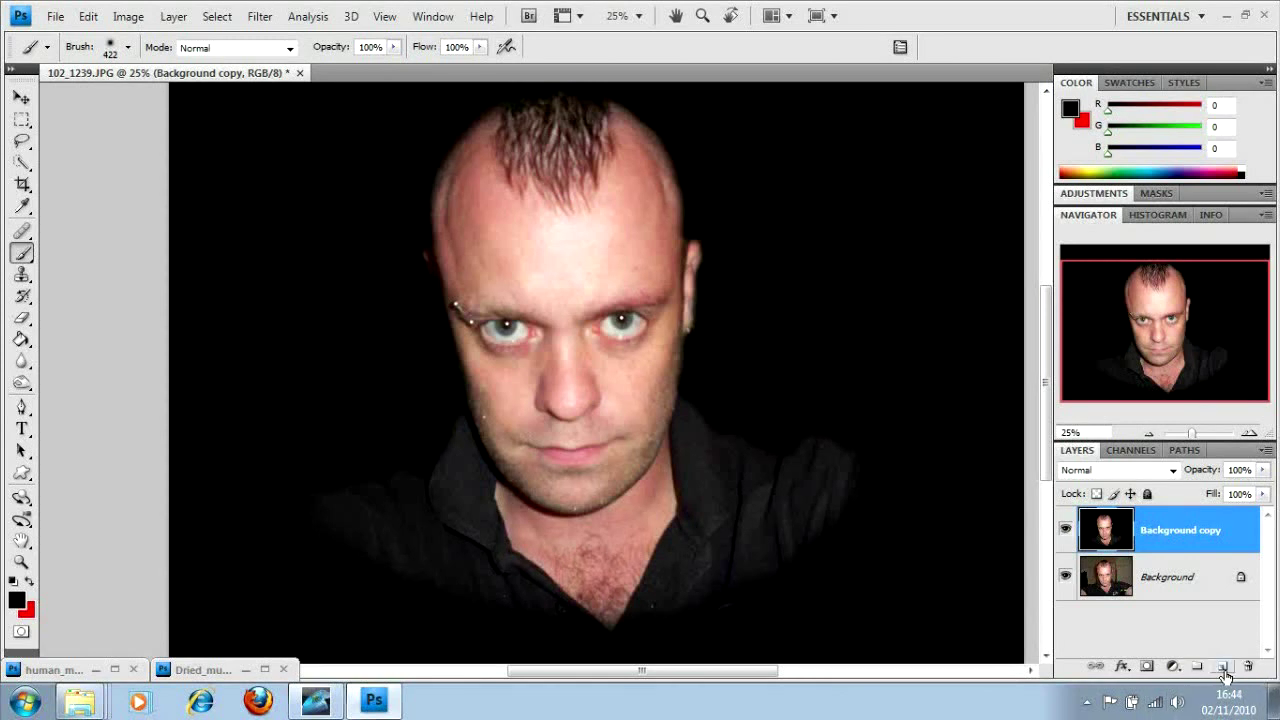
# Step: Add a new empty layer above Background copy and choose the soft round 65 px brush
pyautogui.click(1220, 674)
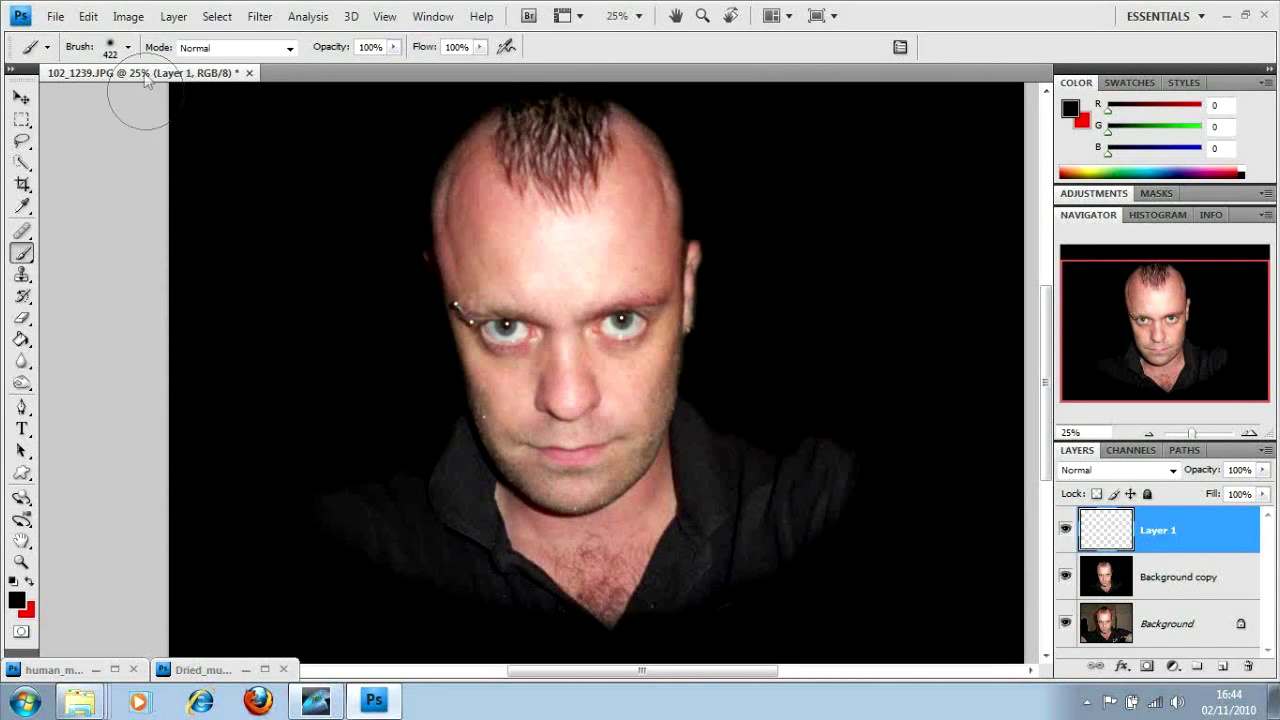
pyautogui.click(129, 48)
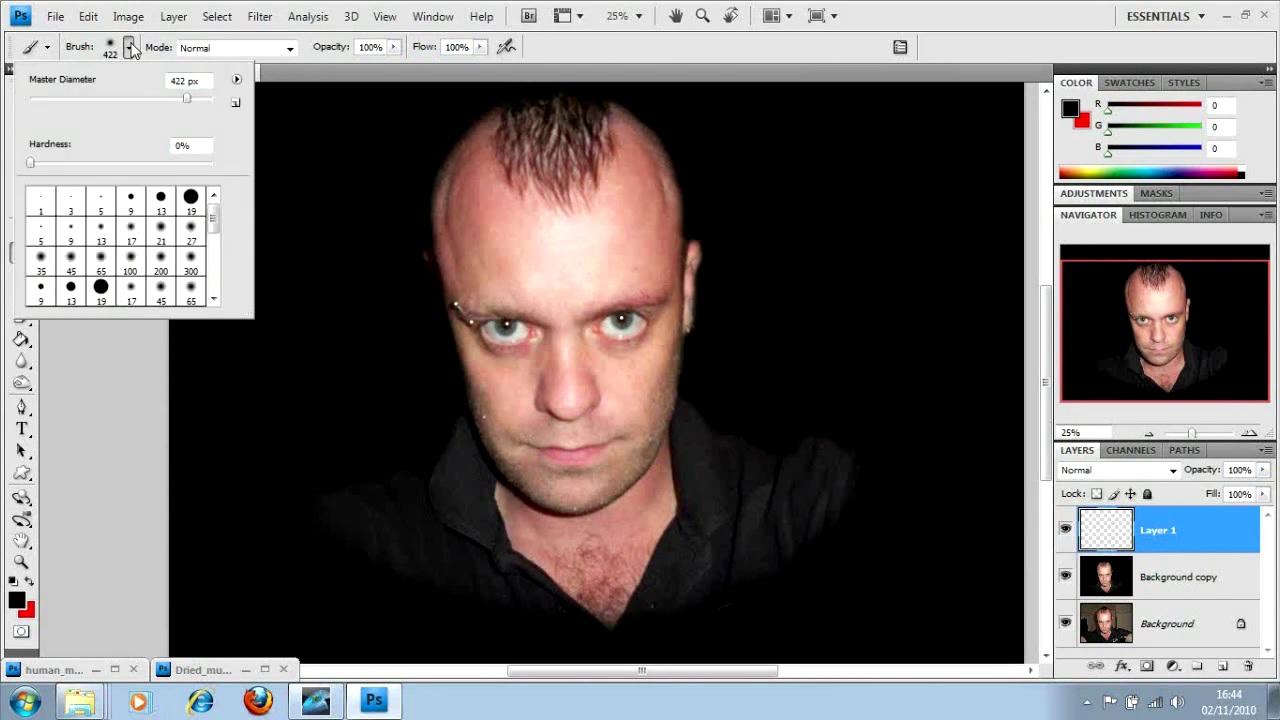
pyautogui.click(100, 262)
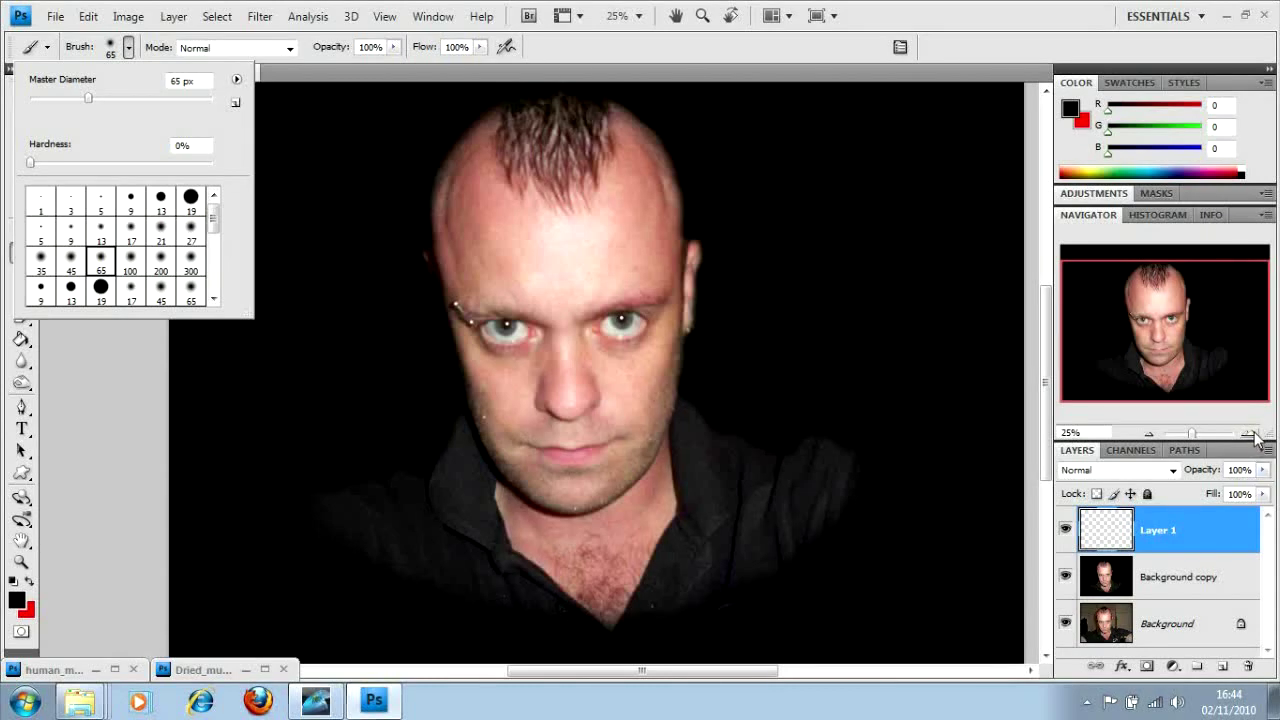
# Step: Paint the eye at the photo's right completely black on Layer 1 with the soft 65 px brush
pyautogui.click(1253, 435)
pyautogui.click(1253, 435)
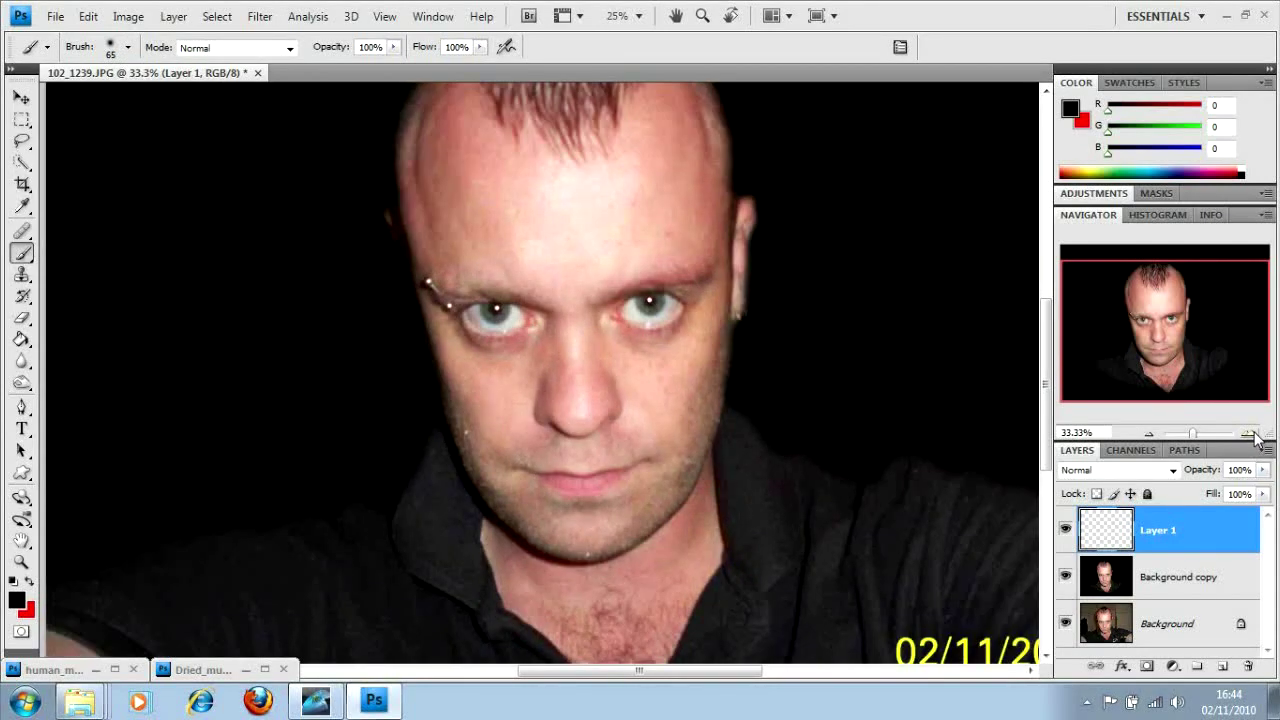
pyautogui.click(1253, 435)
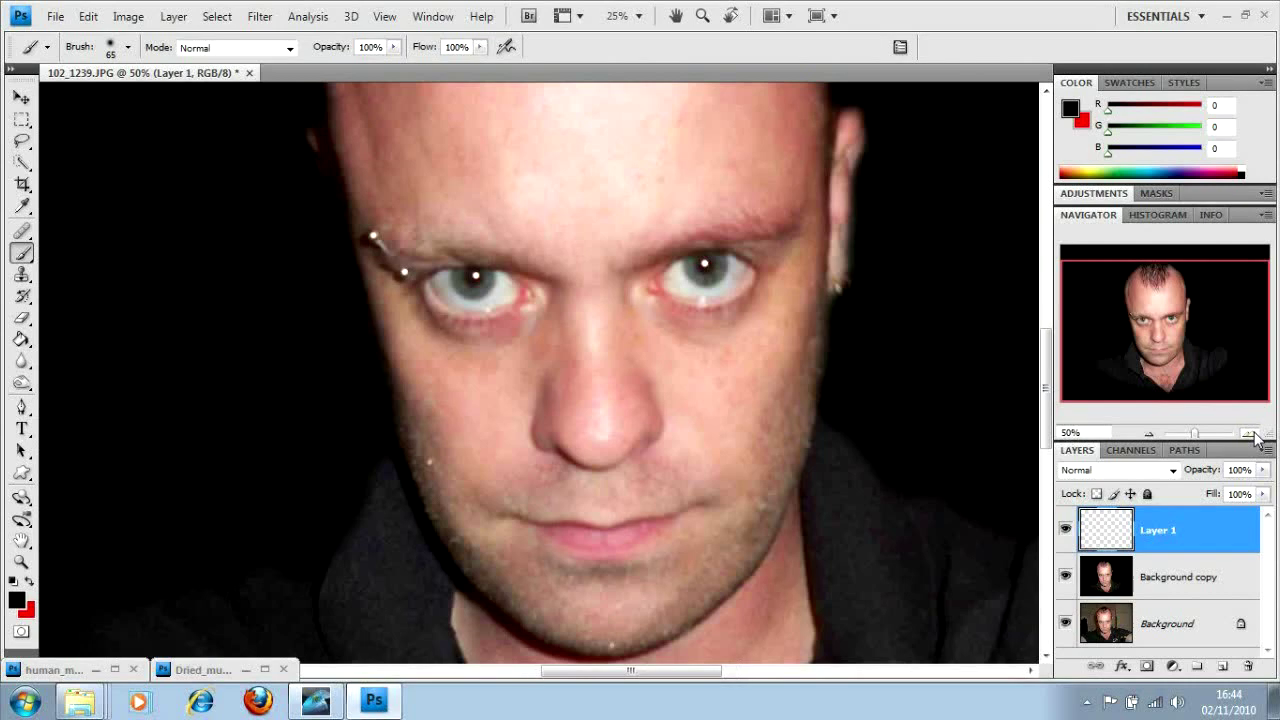
pyautogui.click(1253, 435)
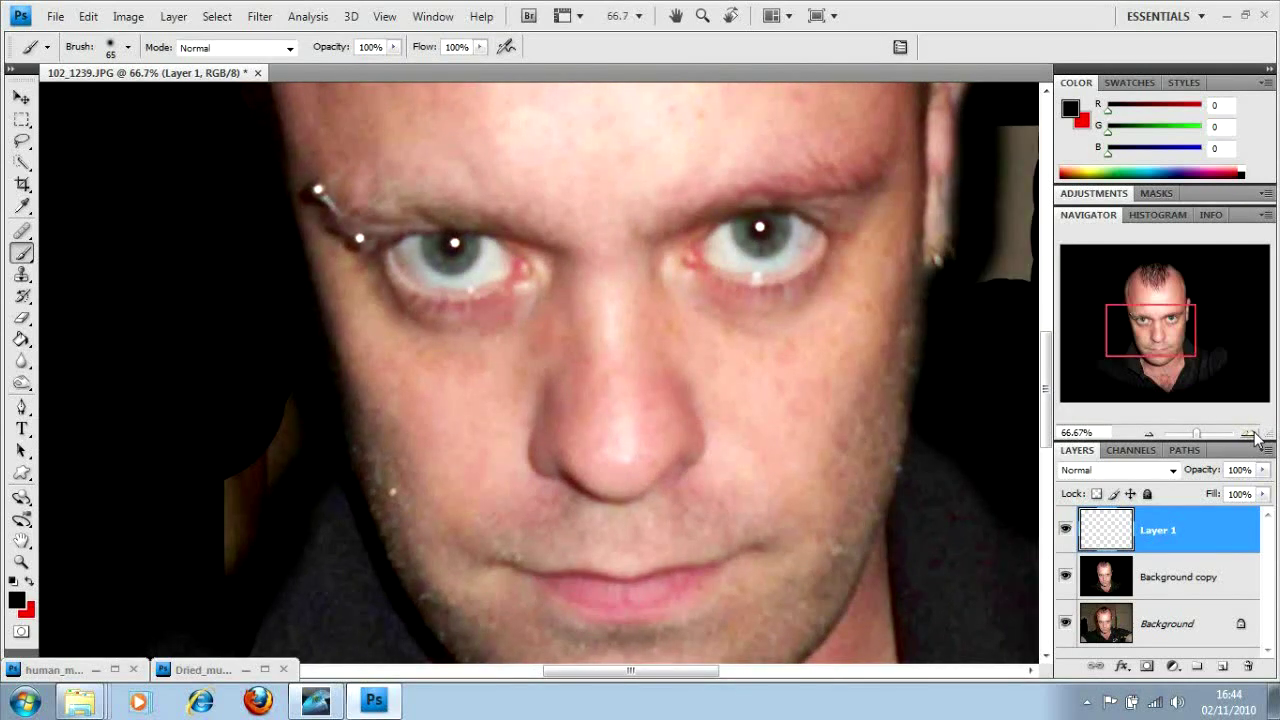
pyautogui.click(1253, 435)
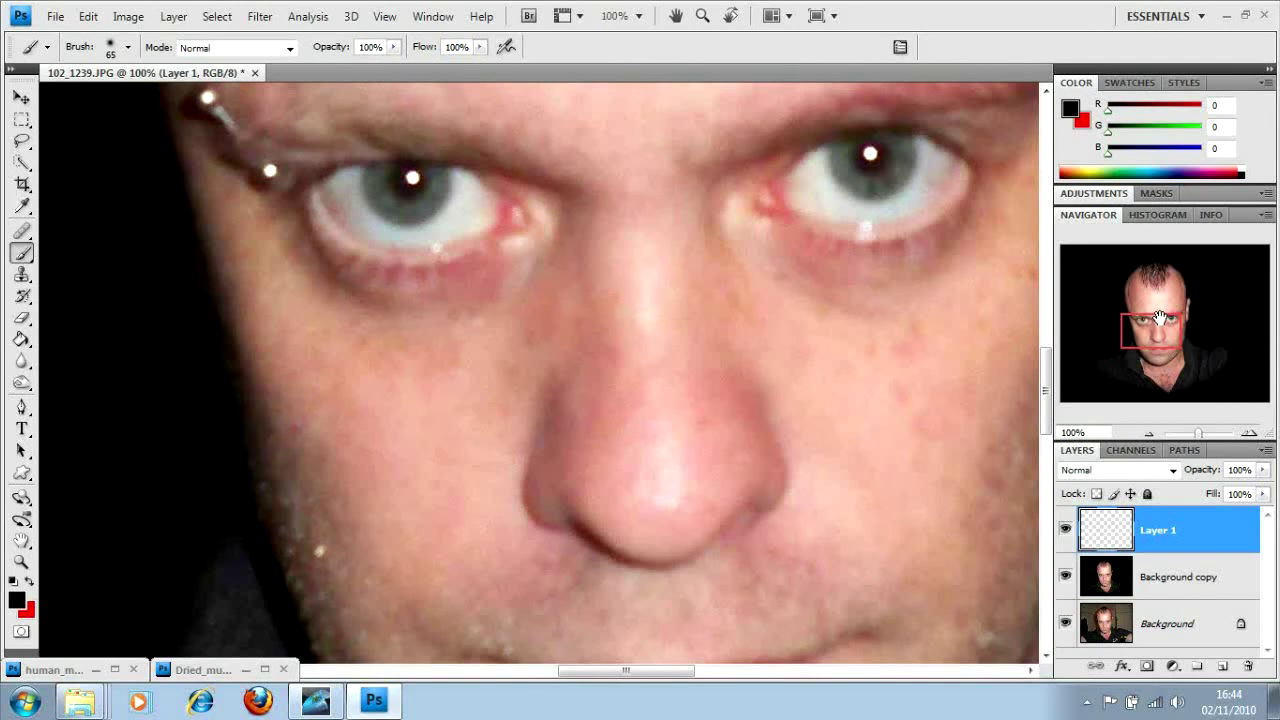
pyautogui.moveTo(1159, 318); pyautogui.dragTo(1174, 318)
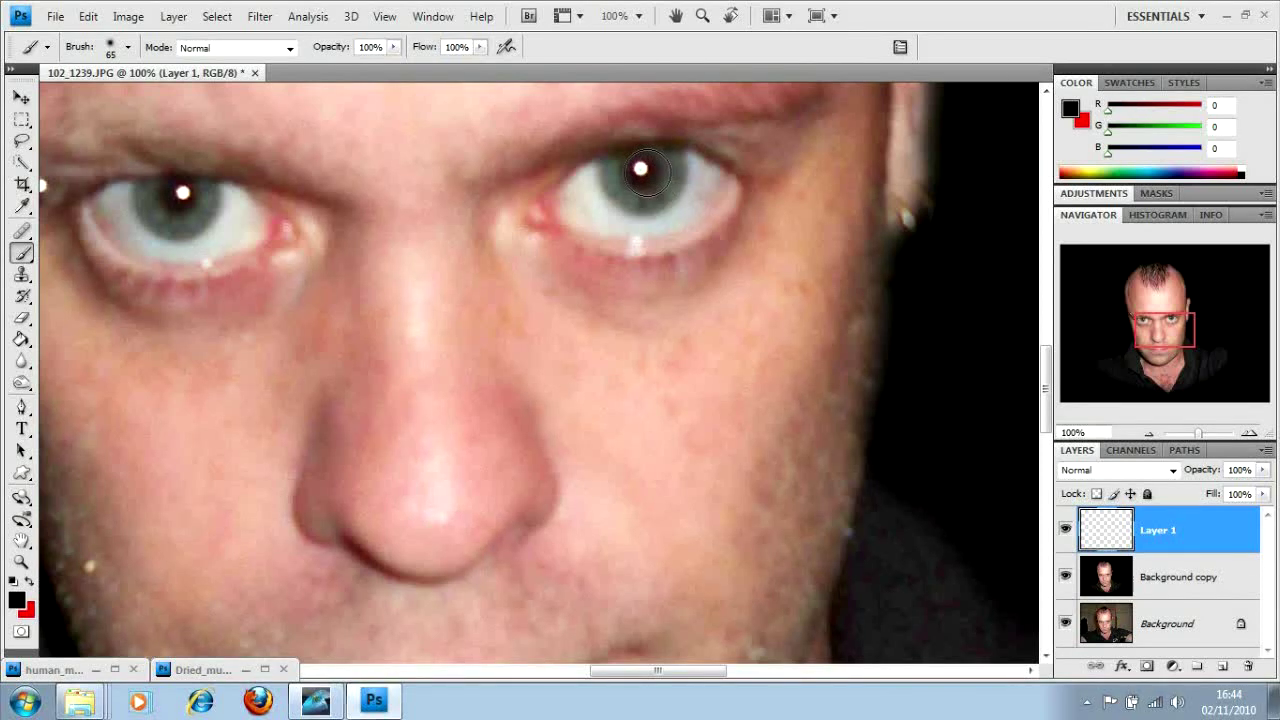
pyautogui.moveTo(640, 170)
pyautogui.mouseDown()
pyautogui.moveTo(545, 212)
pyautogui.moveTo(643, 229)
pyautogui.moveTo(710, 181)
pyautogui.moveTo(684, 165)
pyautogui.moveTo(591, 180)
pyautogui.moveTo(594, 206)
pyautogui.moveTo(648, 230)
pyautogui.moveTo(728, 195)
pyautogui.moveTo(657, 190)
pyautogui.mouseUp()
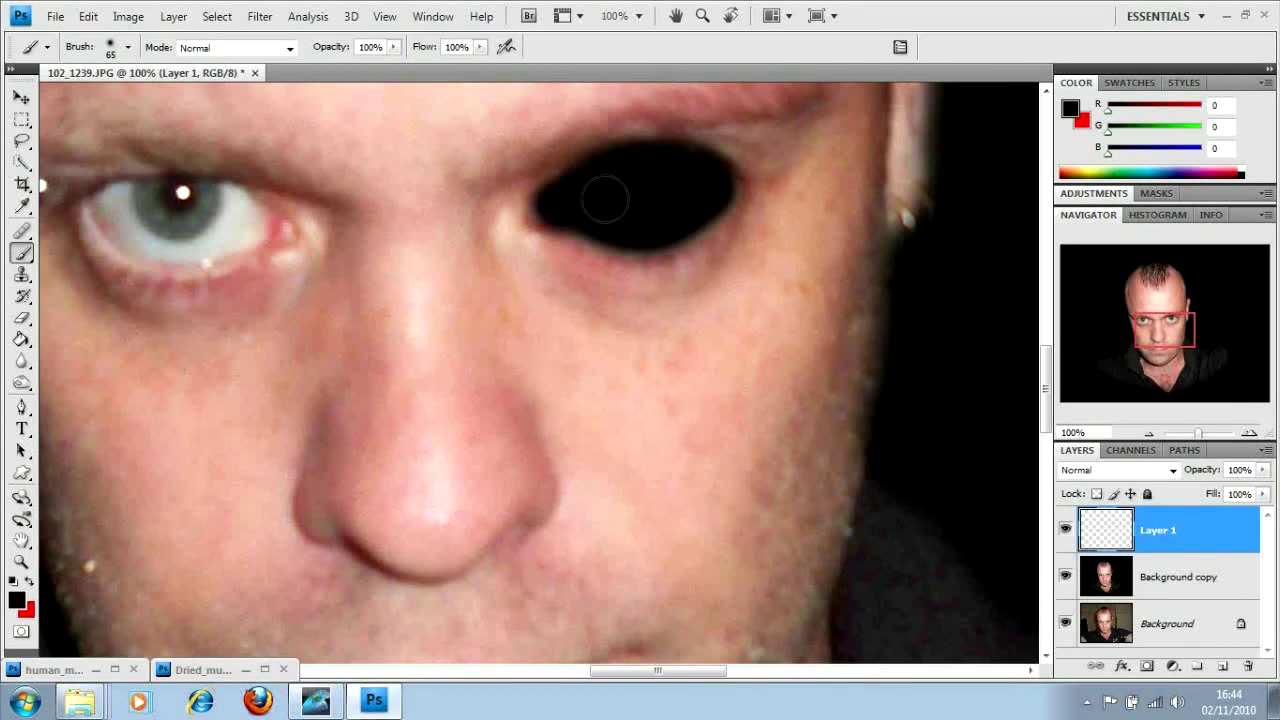
# Step: Soften the edges of the blacked-out eye with the Blur tool, using a 50 px brush at 100% strength
pyautogui.click(21, 361)
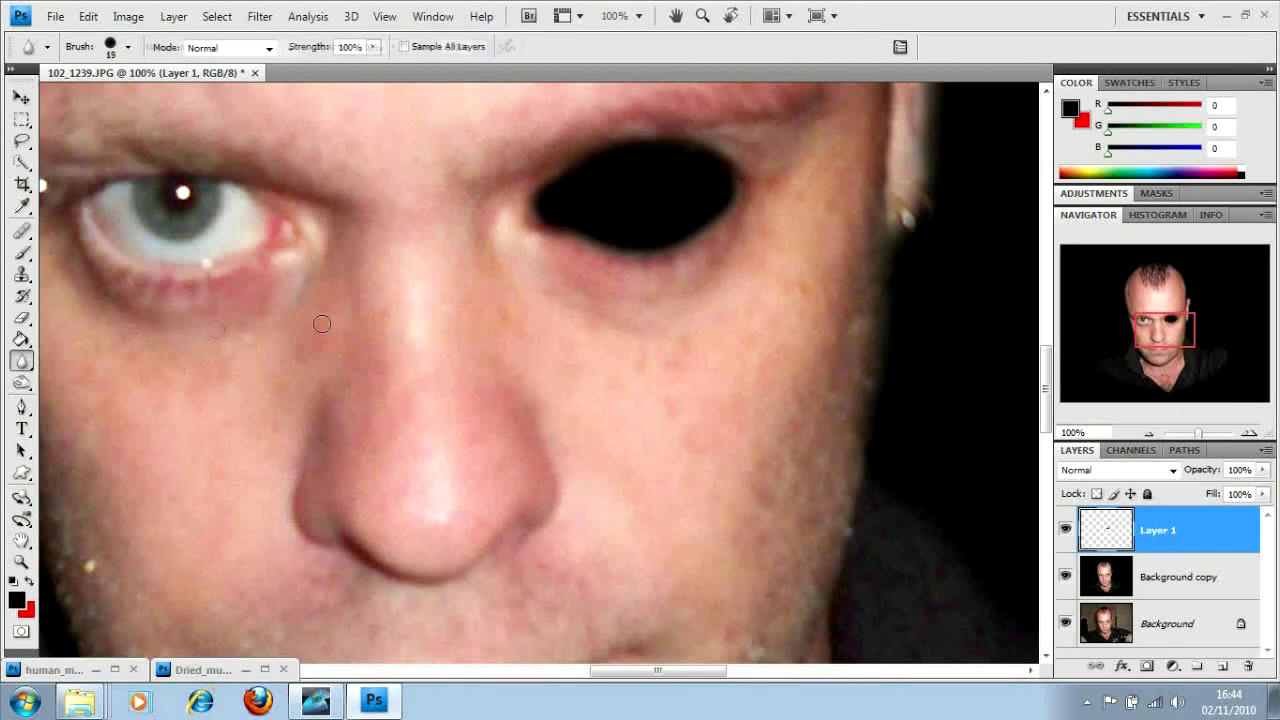
pyautogui.click(128, 47)
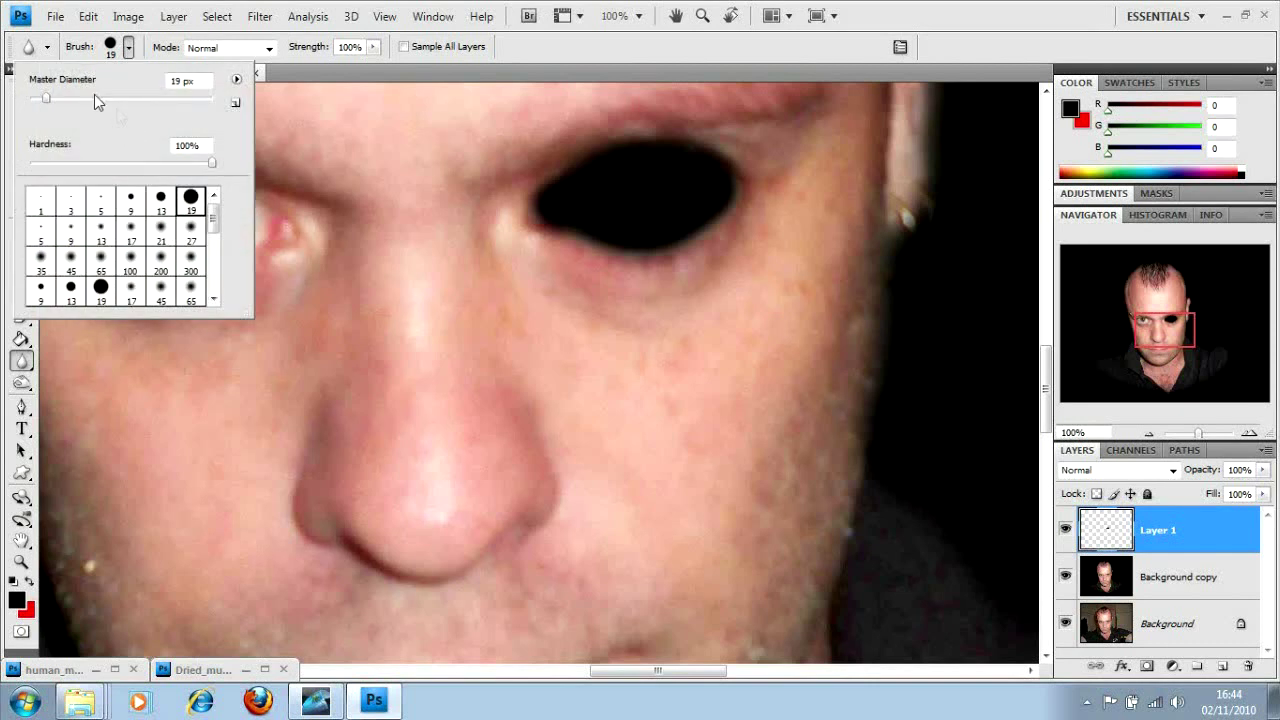
pyautogui.moveTo(45, 98); pyautogui.dragTo(75, 97)
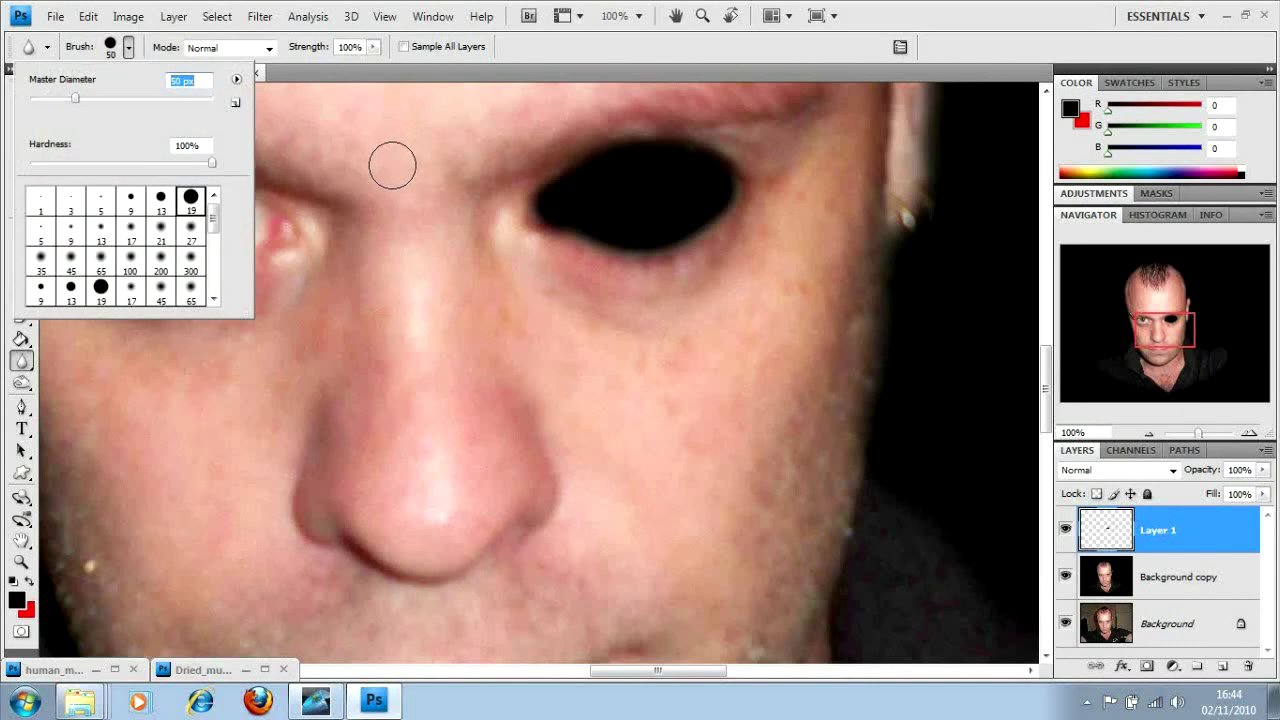
pyautogui.click(674, 256)
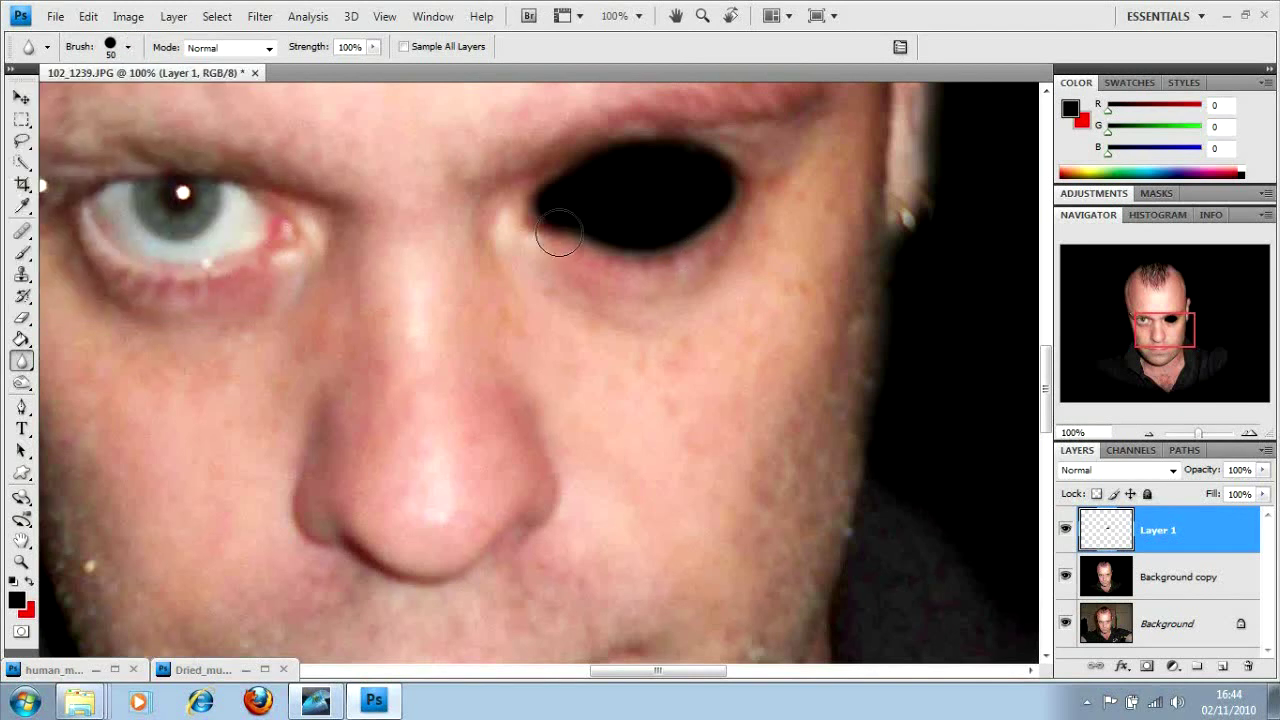
pyautogui.moveTo(559, 233)
pyautogui.mouseDown()
pyautogui.moveTo(536, 195)
pyautogui.moveTo(646, 124)
pyautogui.moveTo(638, 145)
pyautogui.moveTo(730, 177)
pyautogui.moveTo(736, 202)
pyautogui.moveTo(680, 226)
pyautogui.moveTo(546, 212)
pyautogui.moveTo(587, 247)
pyautogui.moveTo(647, 251)
pyautogui.moveTo(732, 194)
pyautogui.moveTo(651, 150)
pyautogui.moveTo(504, 185)
pyautogui.moveTo(517, 195)
pyautogui.moveTo(614, 150)
pyautogui.moveTo(541, 193)
pyautogui.moveTo(627, 245)
pyautogui.moveTo(748, 244)
pyautogui.moveTo(722, 135)
pyautogui.moveTo(598, 131)
pyautogui.moveTo(680, 157)
pyautogui.moveTo(565, 165)
pyautogui.mouseUp()
# Step: Bring up human_male_skull.jpg and select the whole skull, including the jaw and eye sockets, with the Quick Selection tool
pyautogui.click(1152, 438)
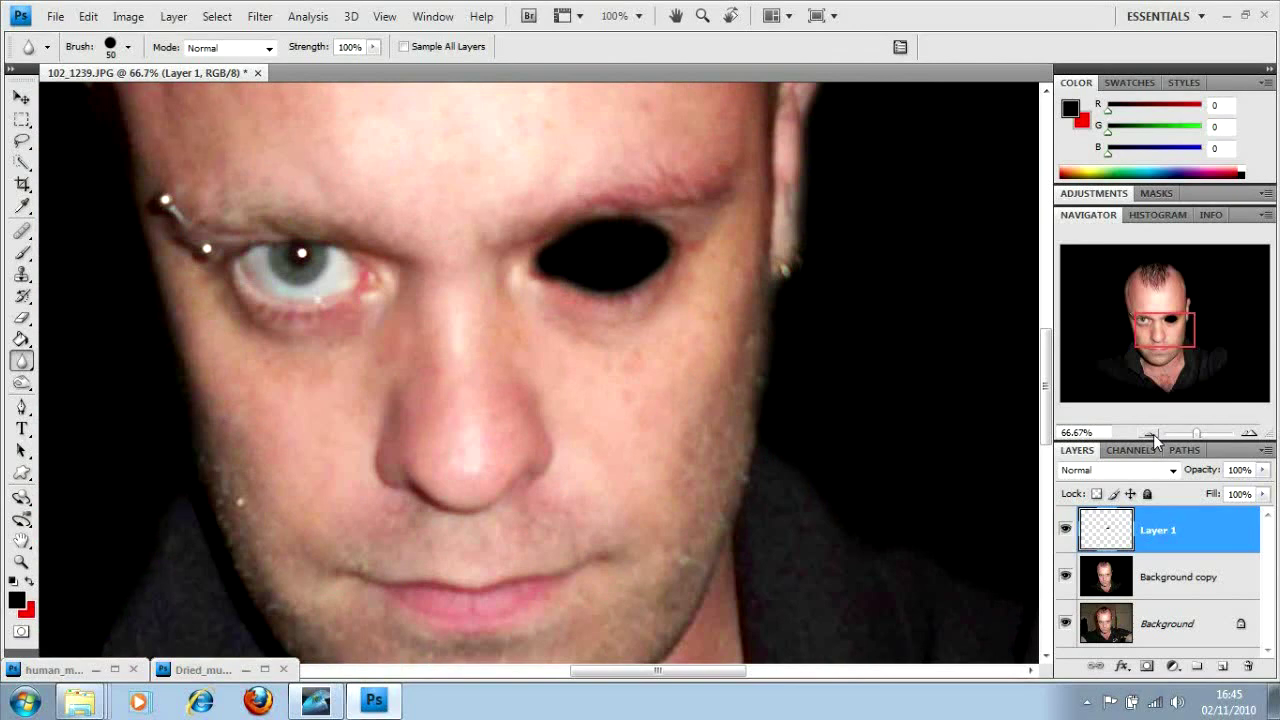
pyautogui.click(1152, 438)
pyautogui.click(1150, 433)
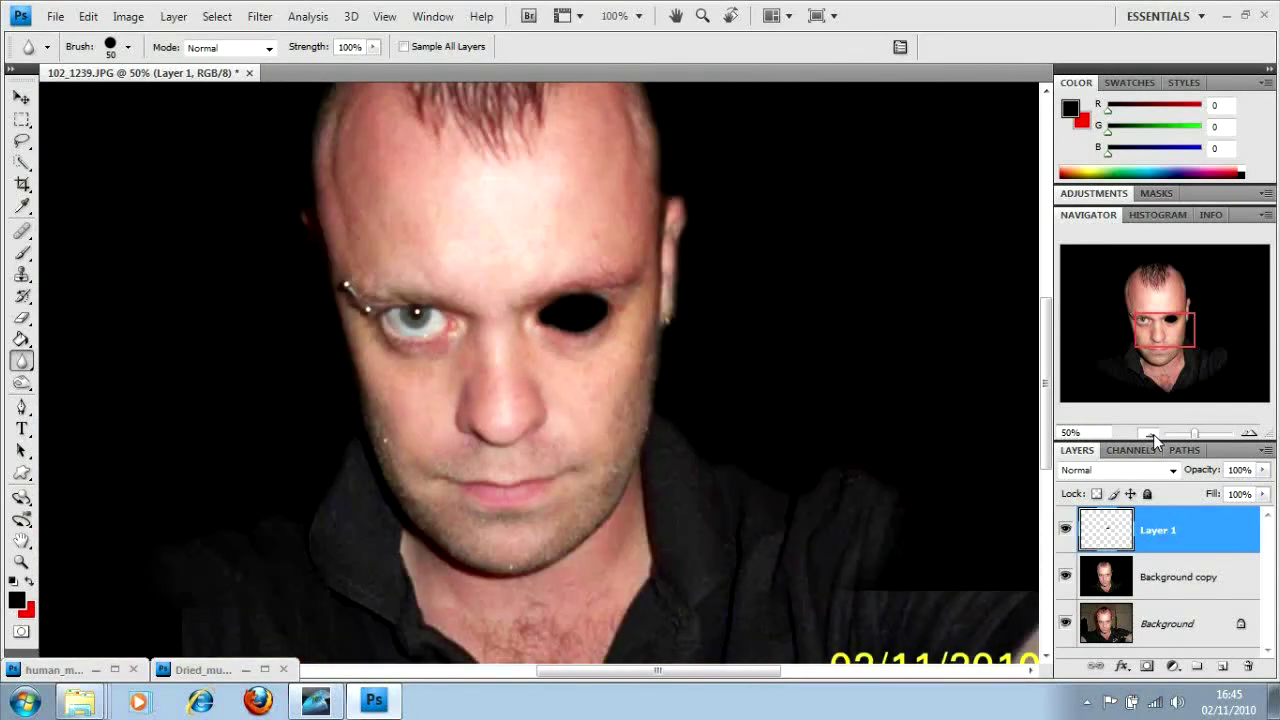
pyautogui.click(1150, 433)
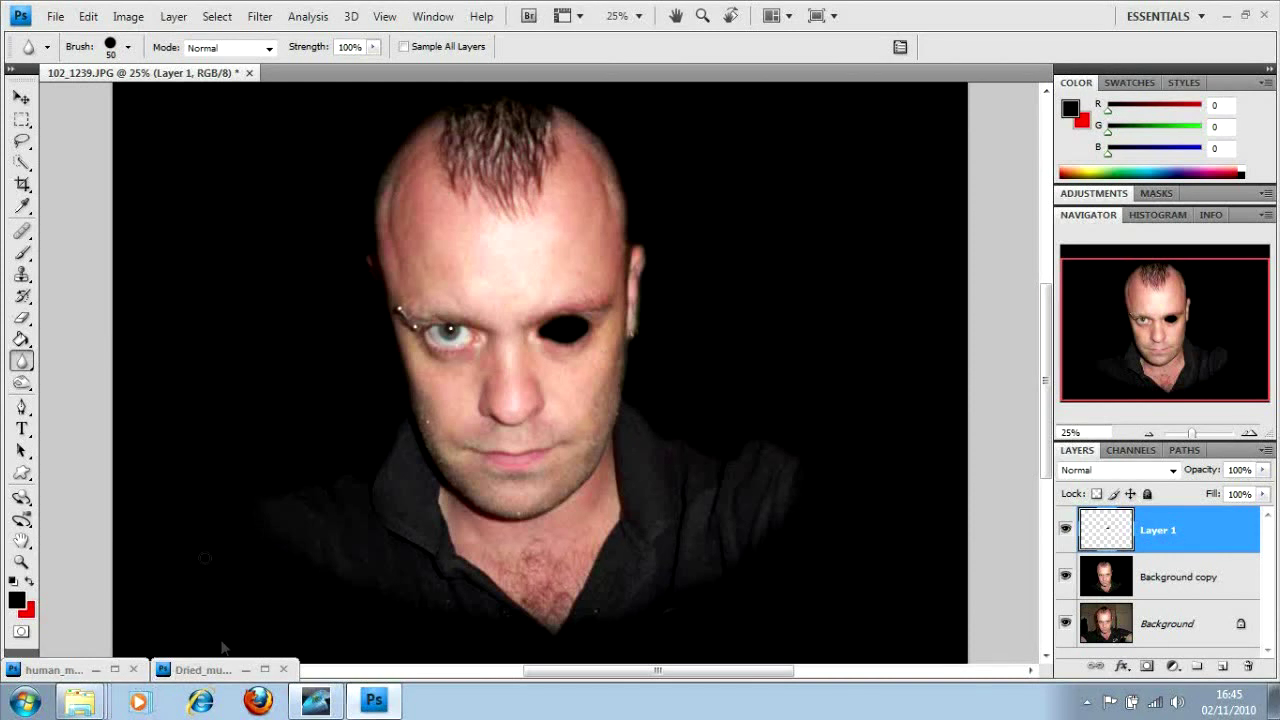
pyautogui.click(97, 670)
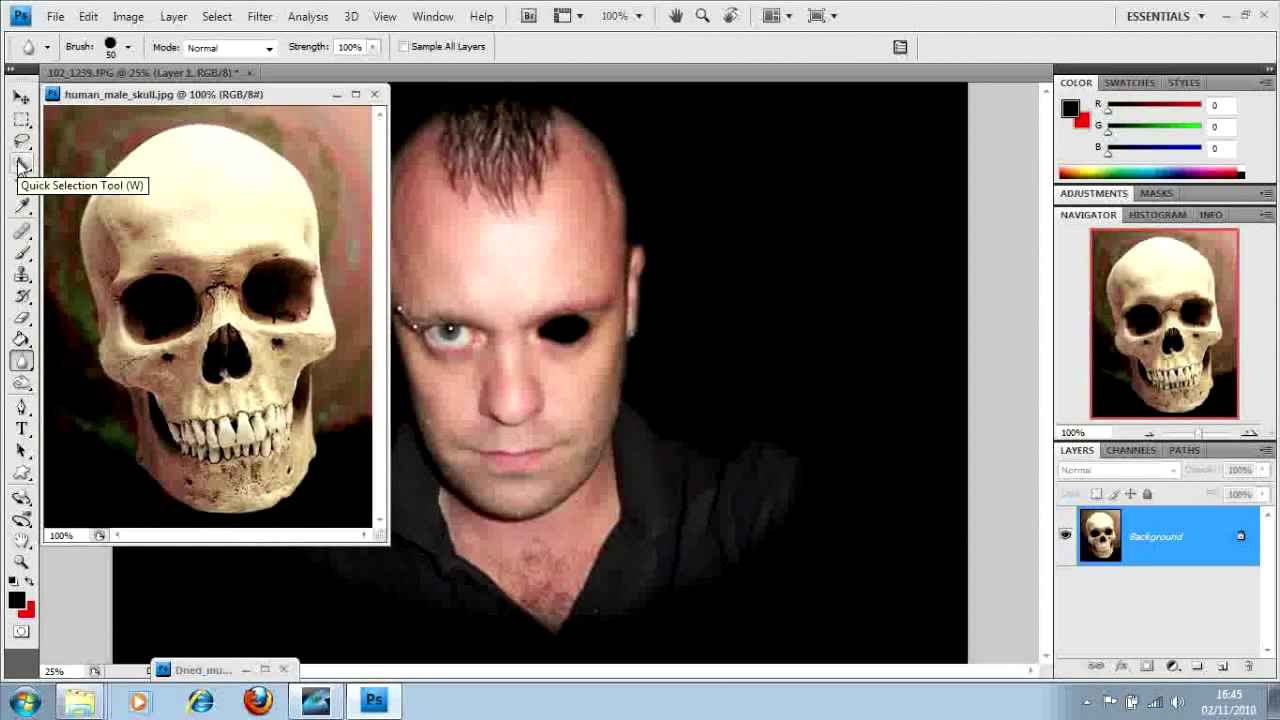
pyautogui.click(22, 165)
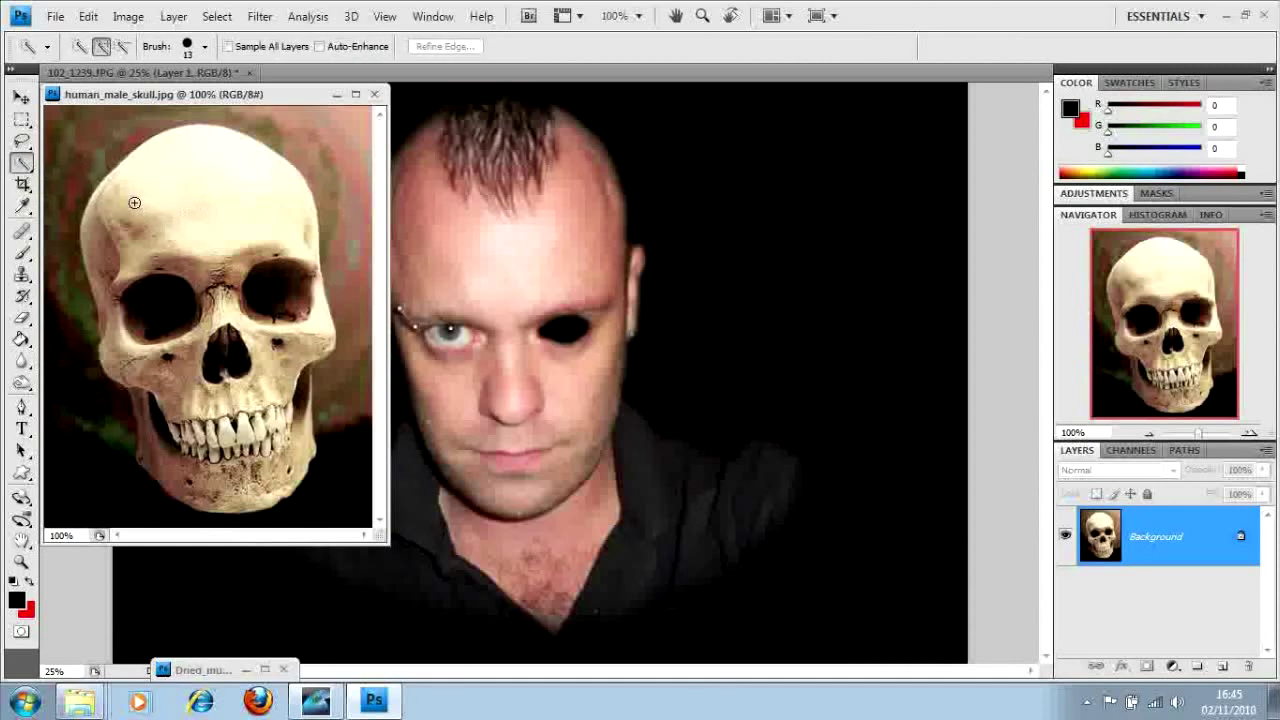
pyautogui.moveTo(185, 176); pyautogui.dragTo(226, 235)
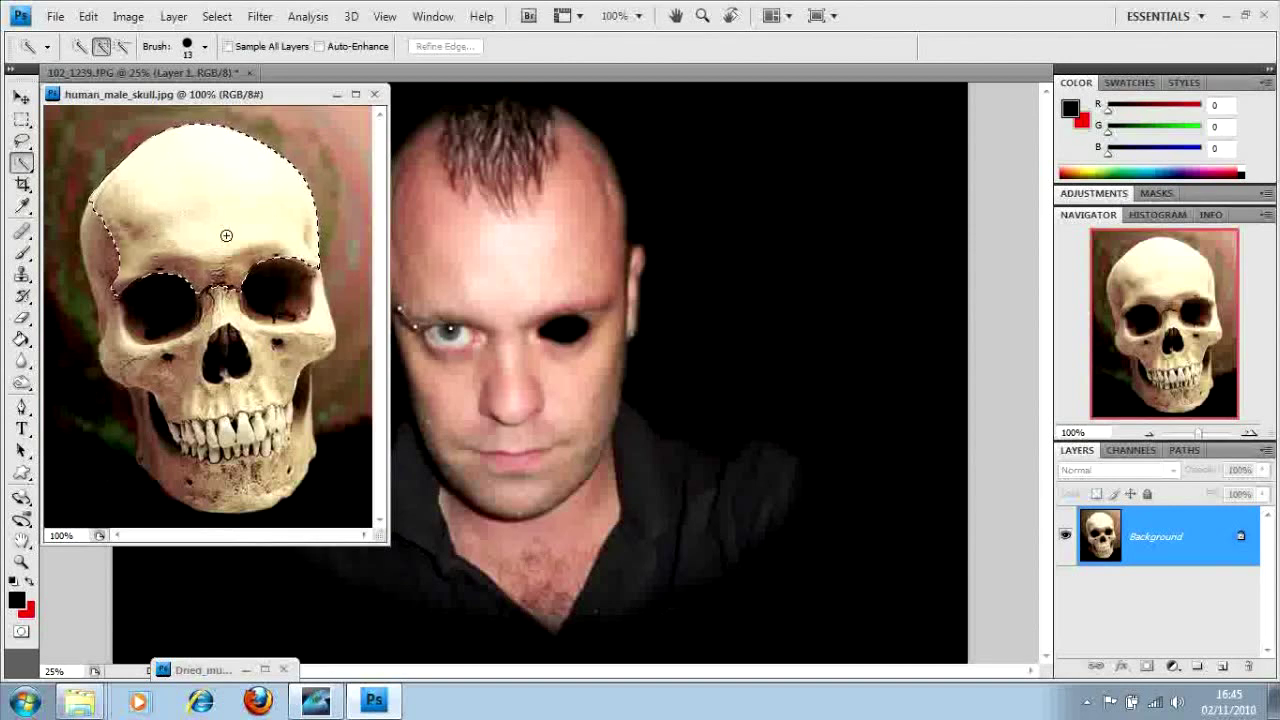
pyautogui.click(268, 377)
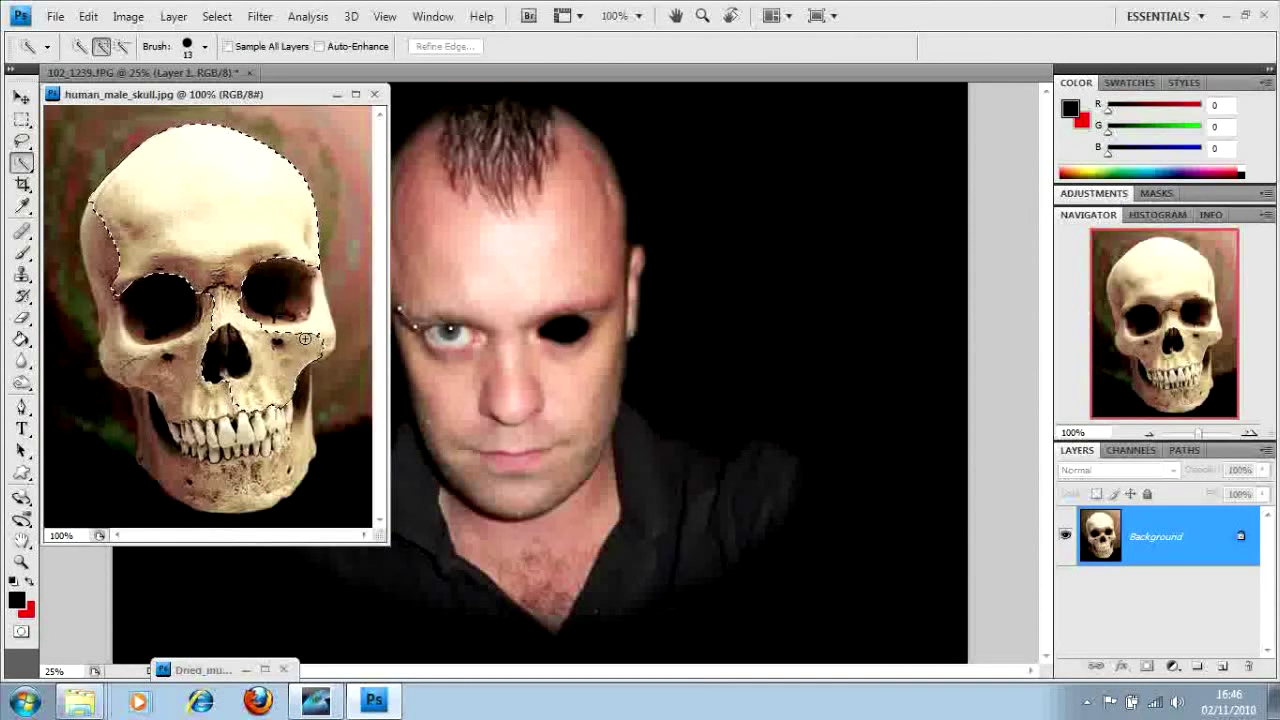
pyautogui.click(305, 334)
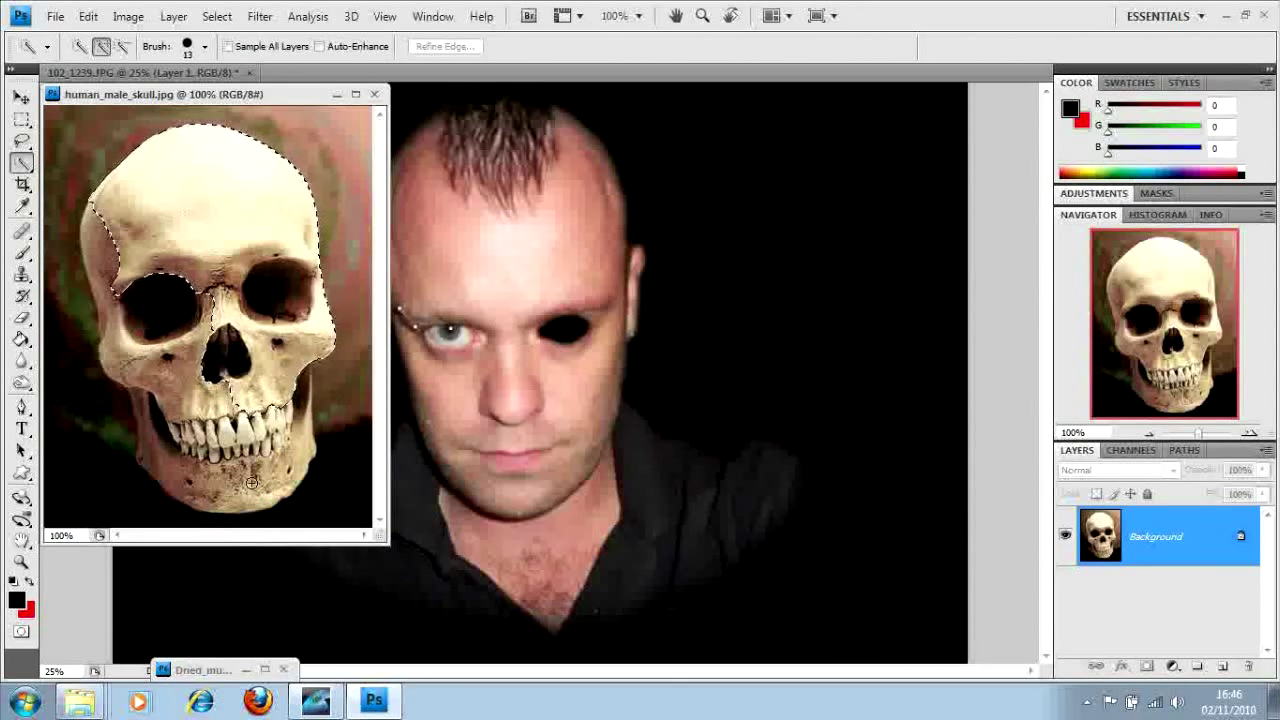
pyautogui.moveTo(252, 483)
pyautogui.mouseDown()
pyautogui.moveTo(286, 475)
pyautogui.moveTo(294, 441)
pyautogui.mouseUp()
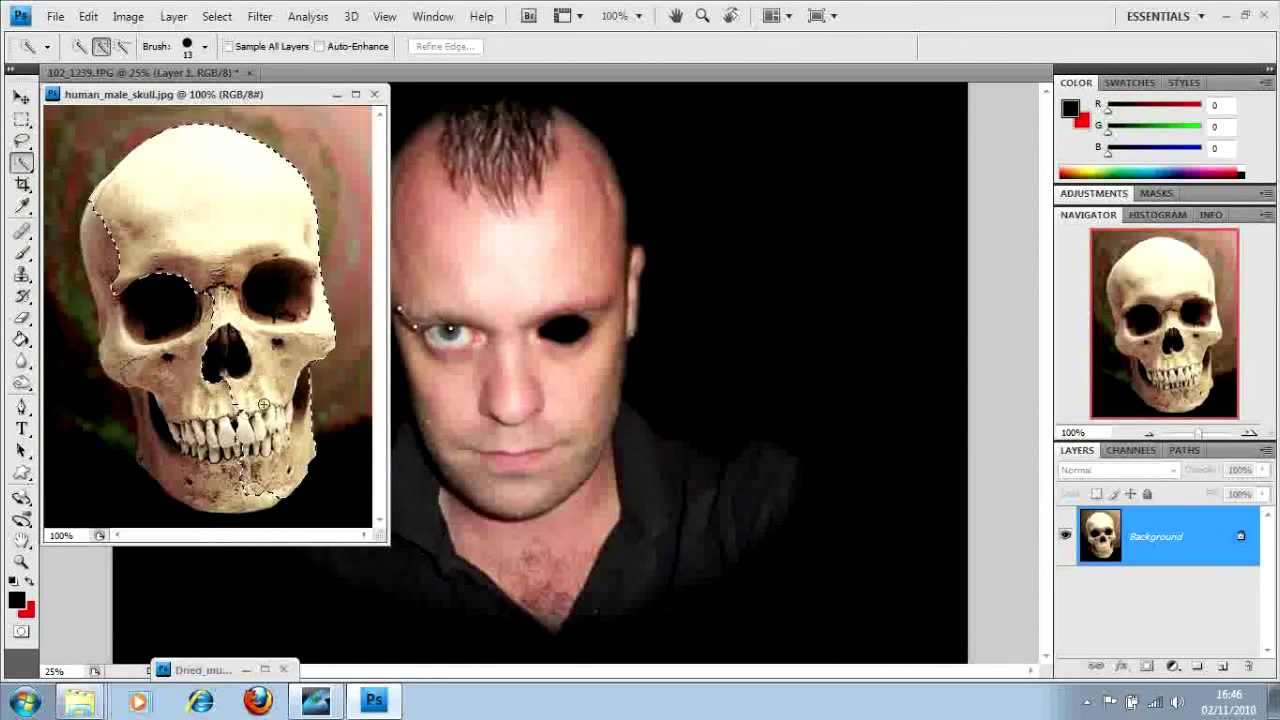
pyautogui.click(155, 448)
pyautogui.click(162, 369)
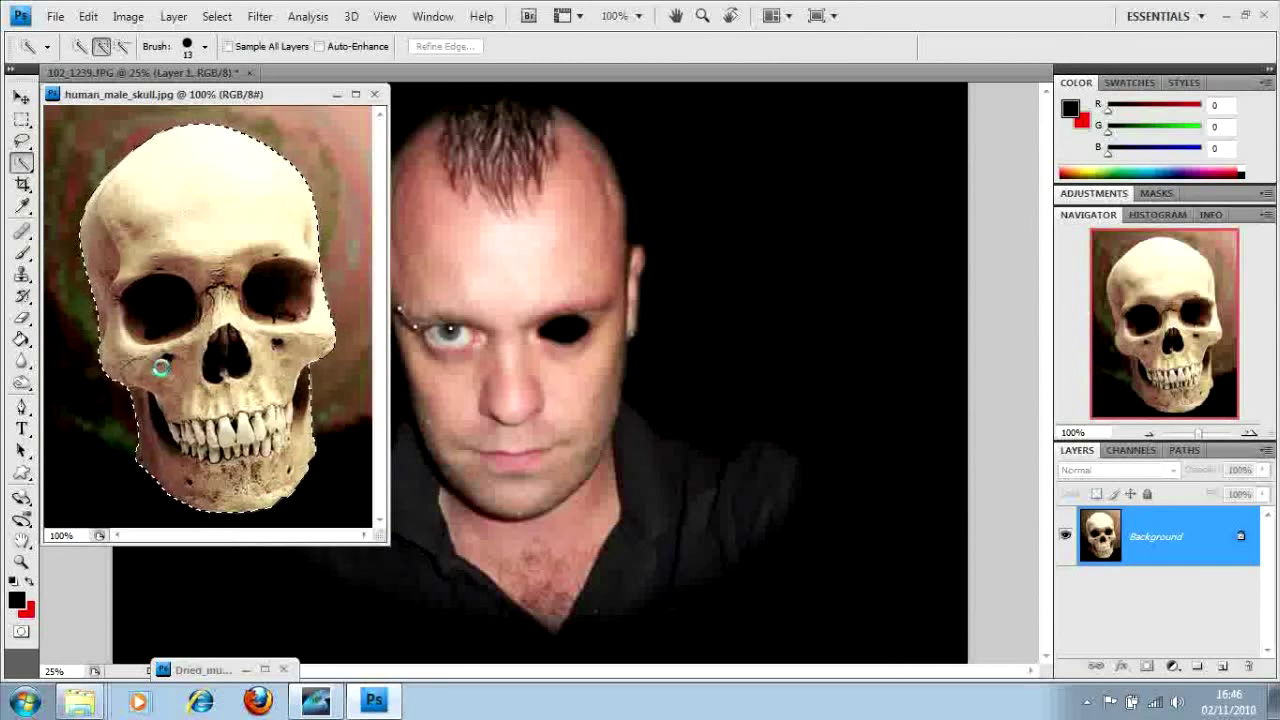
# Step: Move the selected skull into the 102_1239.JPG portrait as a new layer and minimize the skull image
pyautogui.click(22, 98)
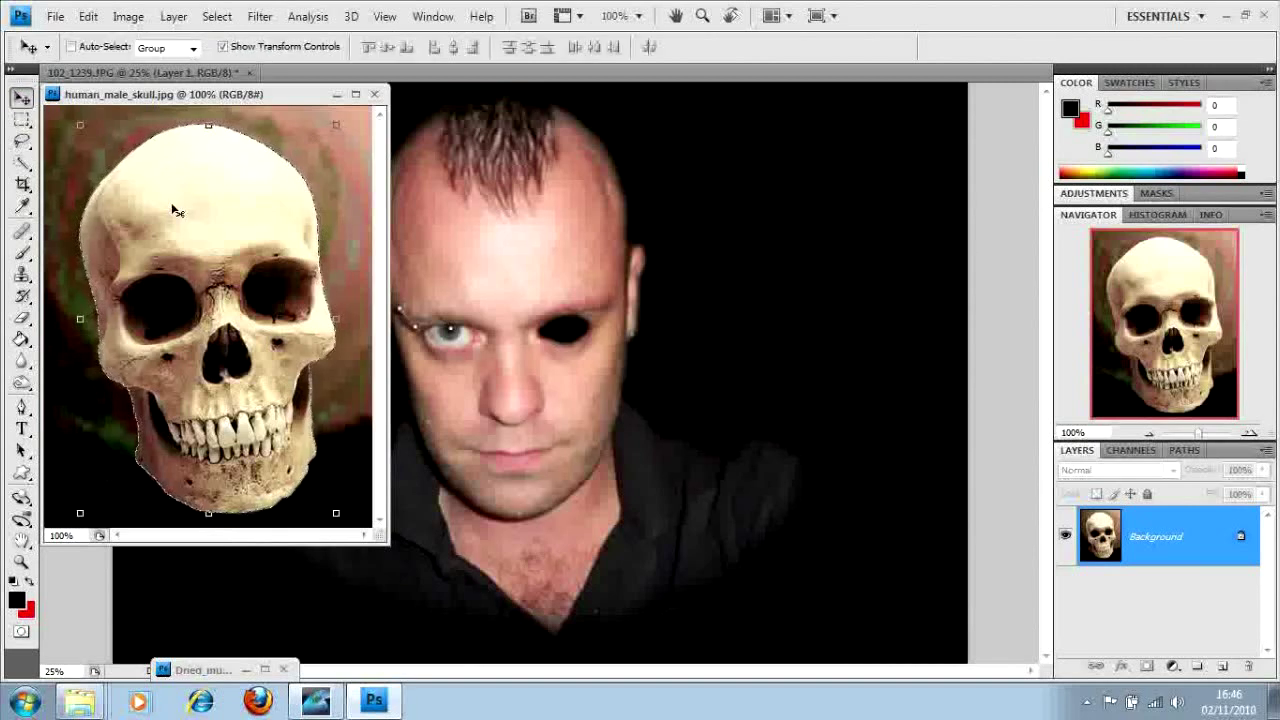
pyautogui.moveTo(172, 205); pyautogui.dragTo(171, 204)
pyautogui.moveTo(367, 240); pyautogui.dragTo(573, 281)
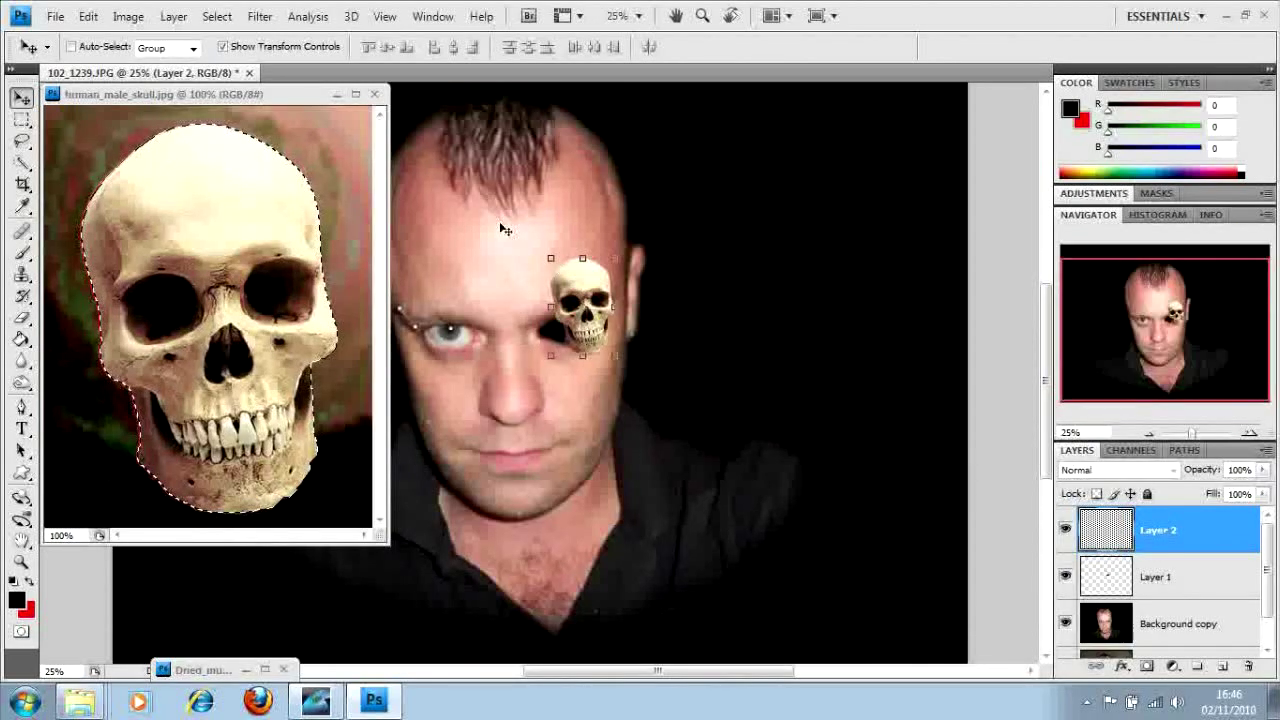
pyautogui.click(331, 97)
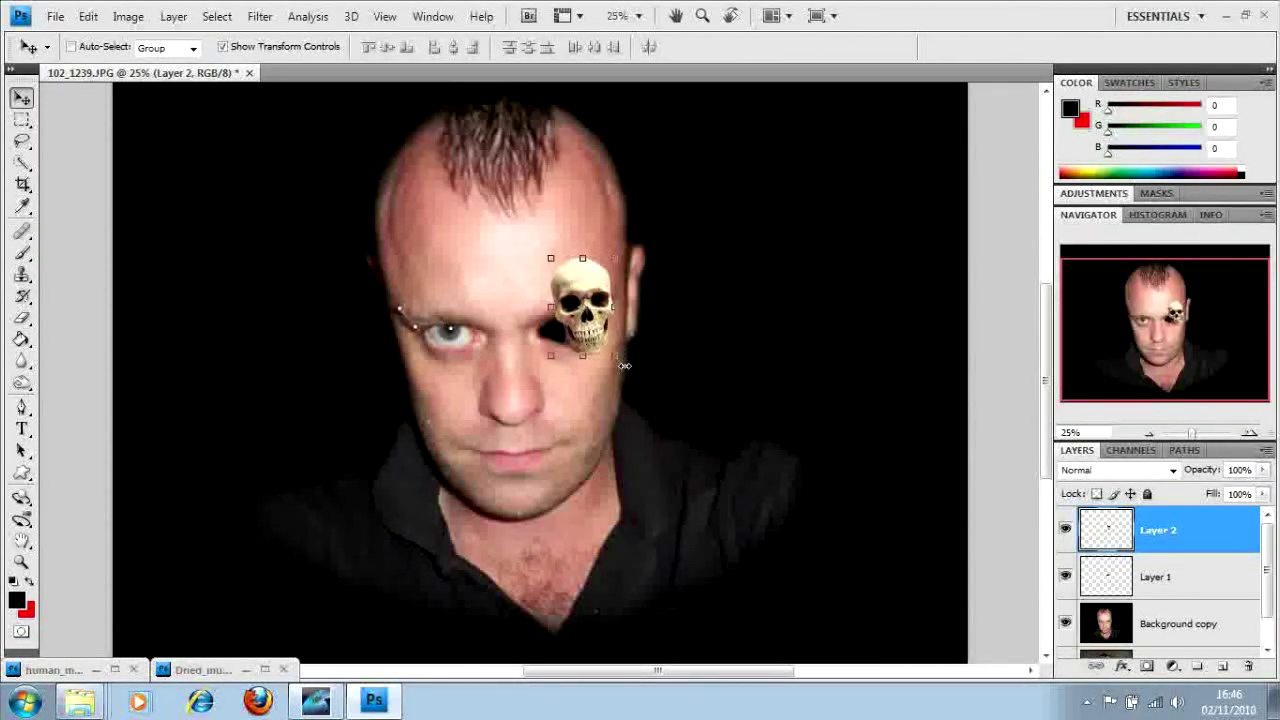
# Step: Enlarge the skull over the man's face to about 387% wide and 360% high, rotated about 3.6°
pyautogui.moveTo(621, 367); pyautogui.dragTo(609, 381)
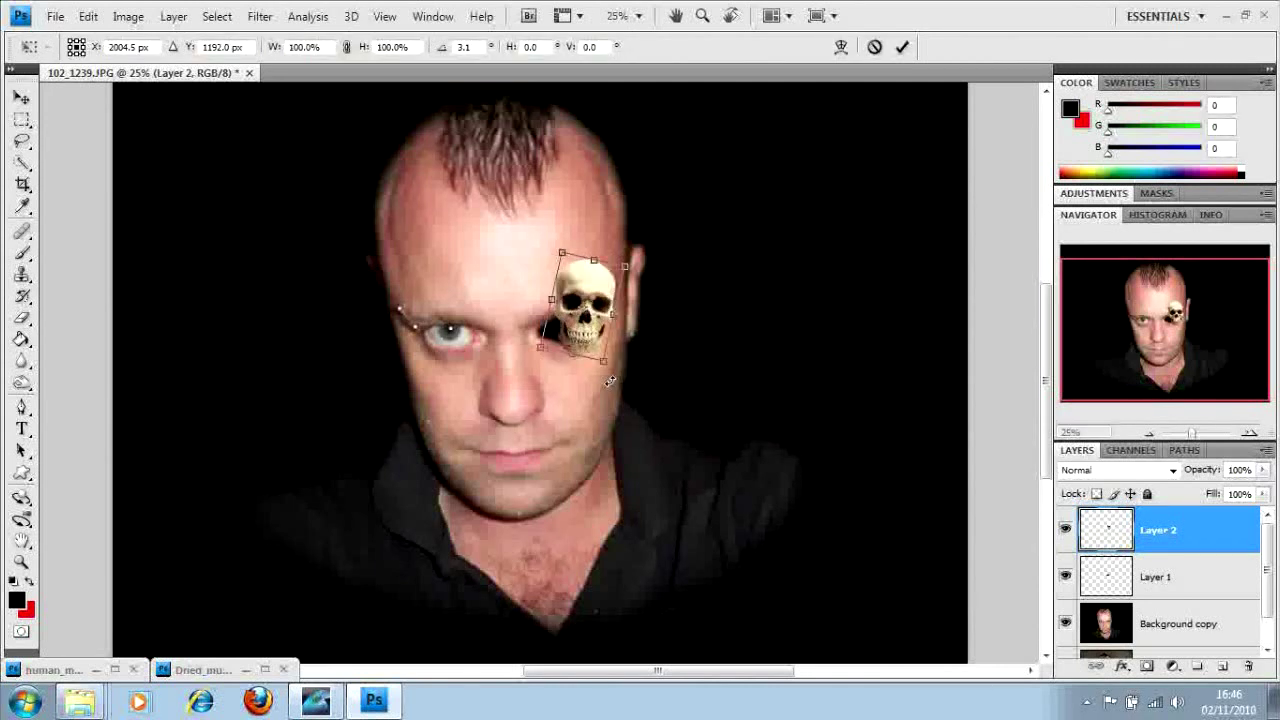
pyautogui.moveTo(610, 381); pyautogui.dragTo(731, 563)
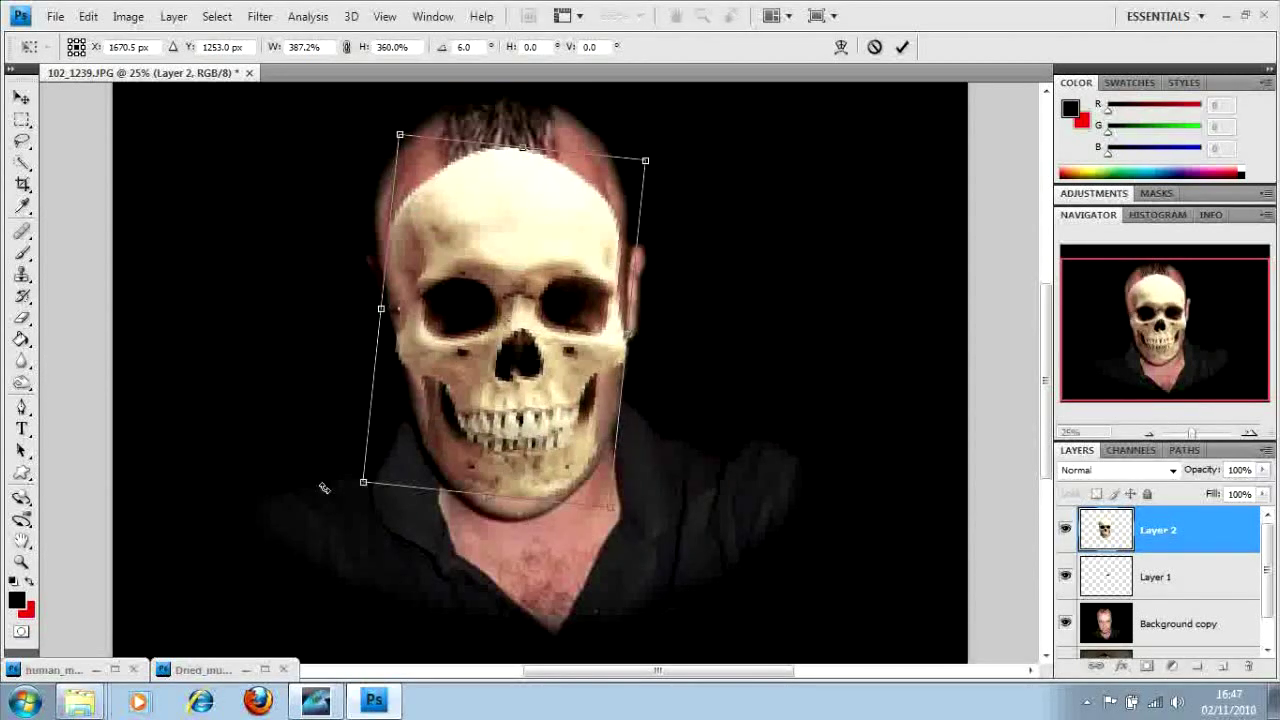
pyautogui.moveTo(330, 493); pyautogui.dragTo(343, 503)
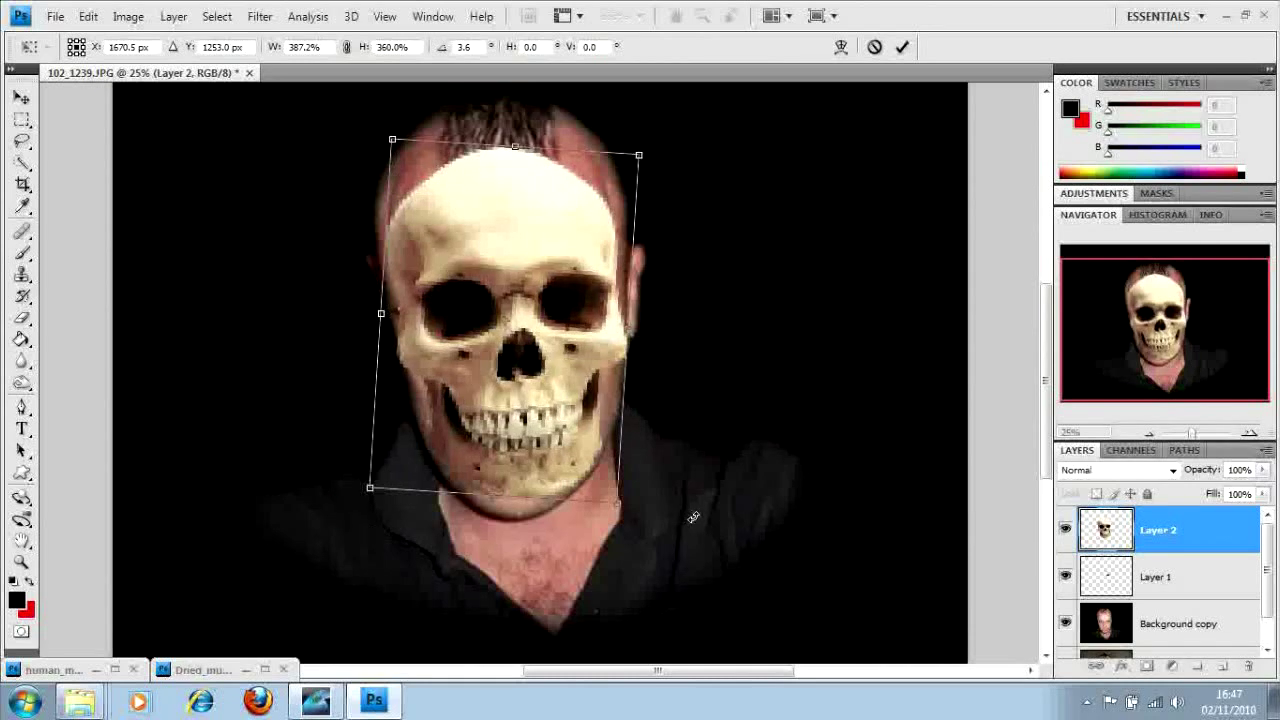
# Step: Lower the skull layer's opacity to 48% and reduce its scale to about 383% by 330% to align with the eyes
pyautogui.click(1263, 474)
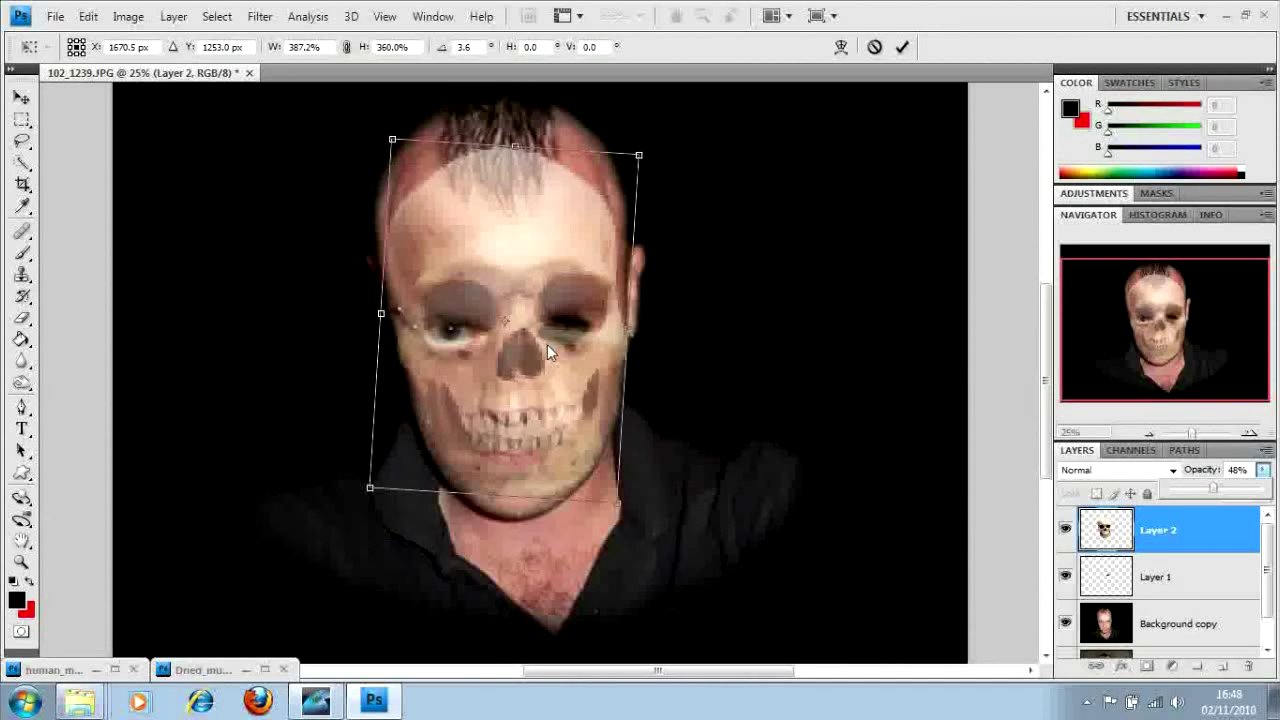
pyautogui.click(638, 153)
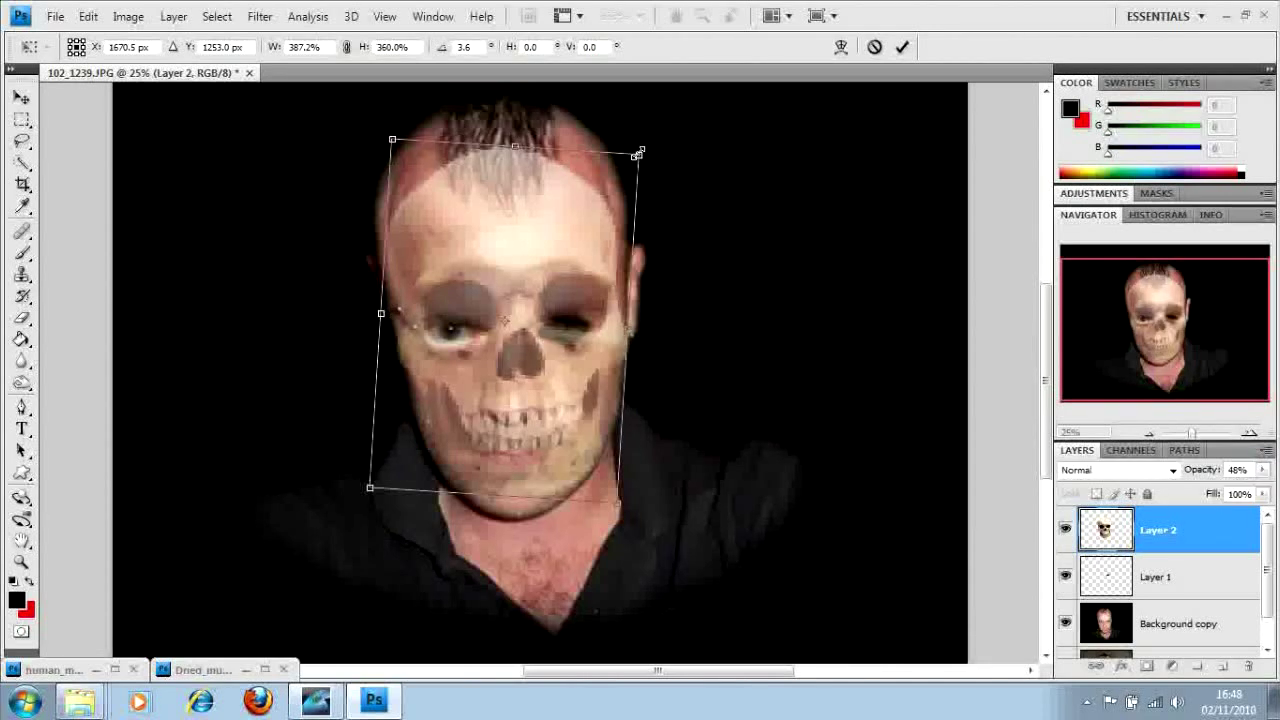
pyautogui.moveTo(630, 166); pyautogui.dragTo(633, 182)
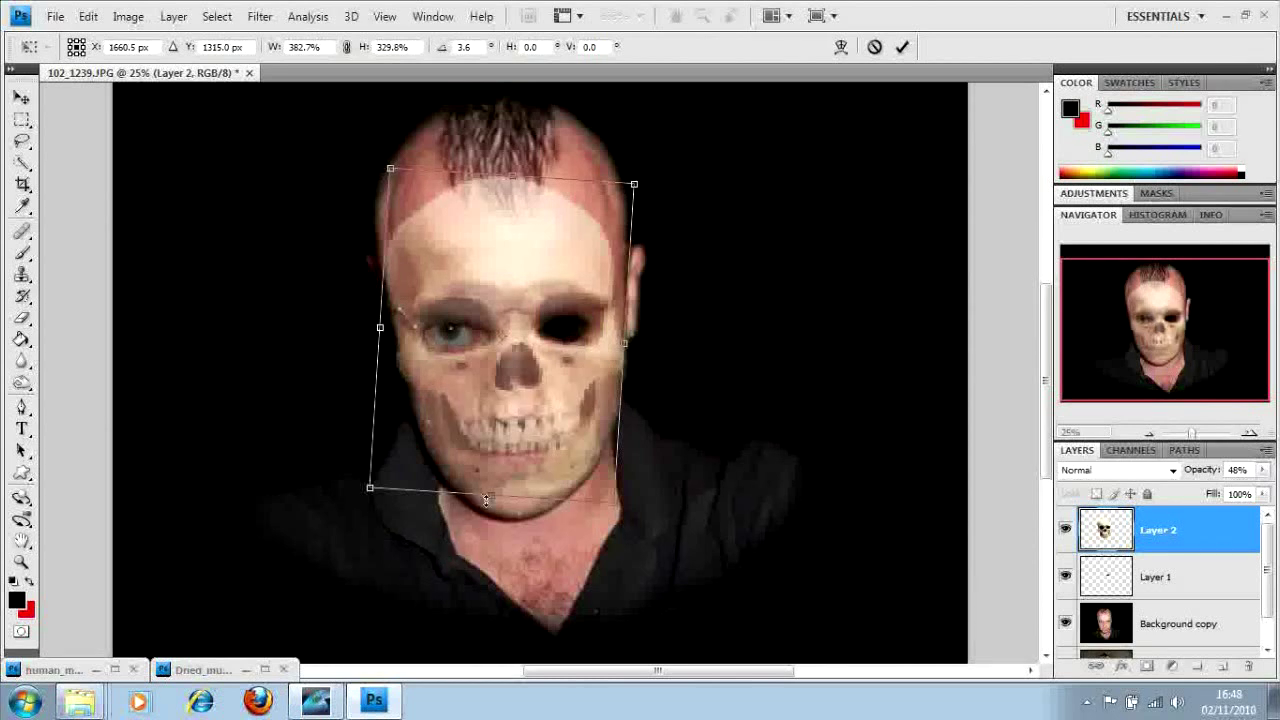
pyautogui.press('Return')
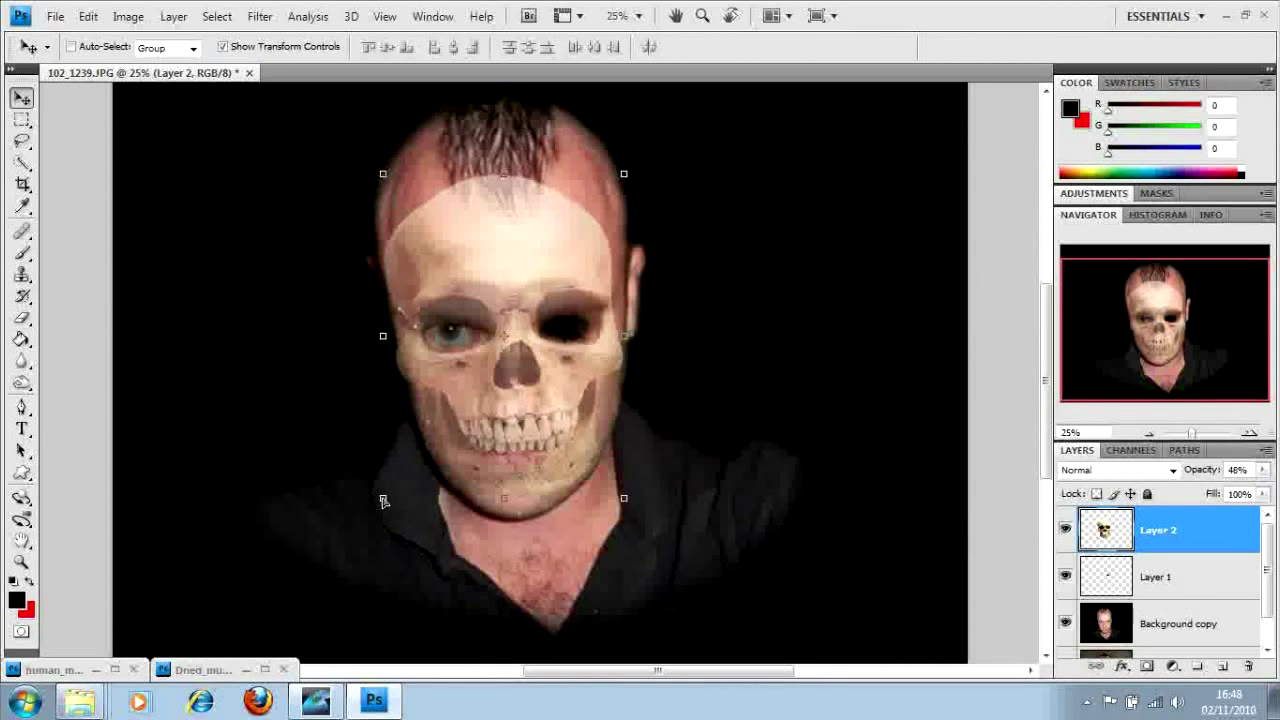
# Step: Distort the skull by pulling both lower corners inward to fit the jaw and raising its top edge slightly, and apply the transform
pyautogui.click(383, 500)
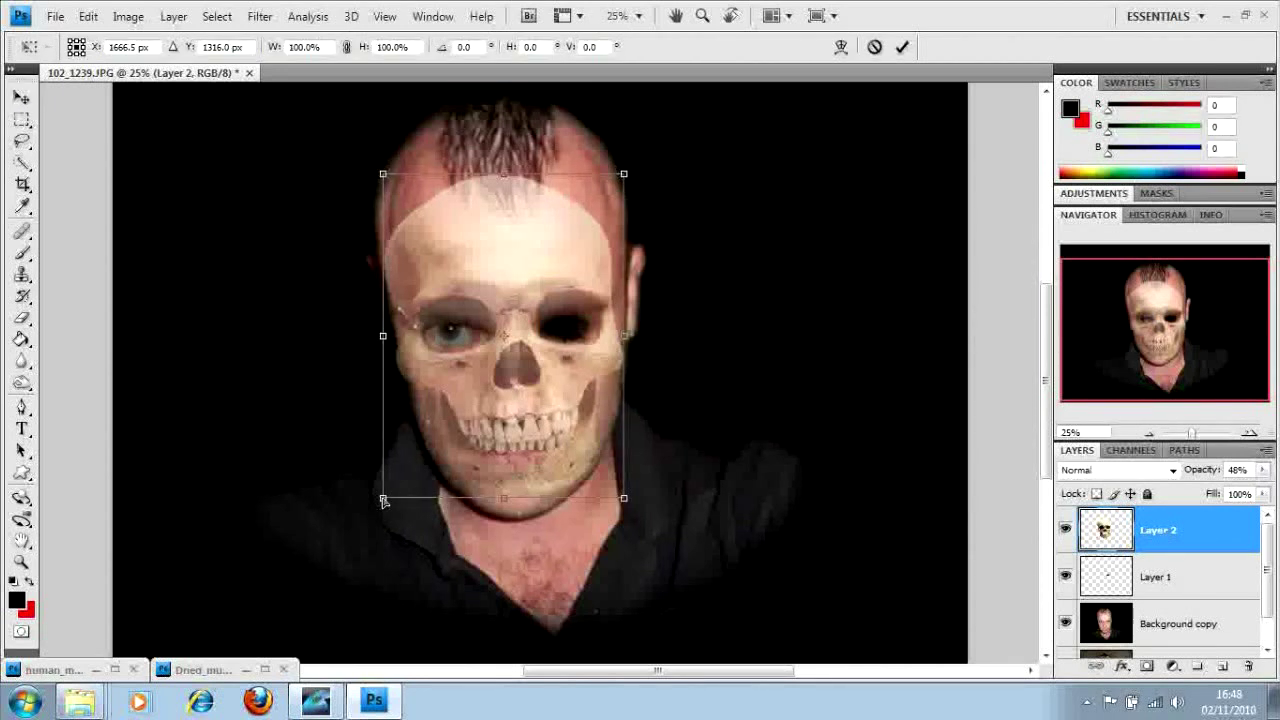
pyautogui.moveTo(385, 499); pyautogui.dragTo(407, 494)
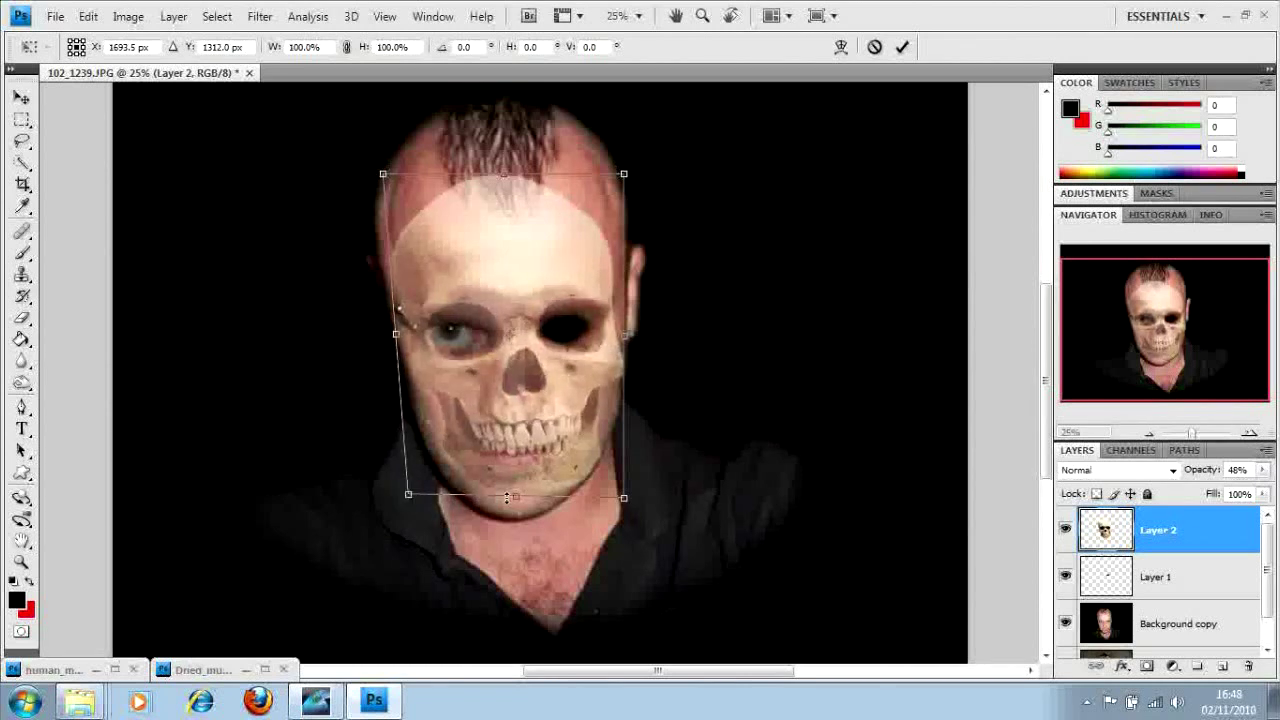
pyautogui.moveTo(622, 498); pyautogui.dragTo(595, 505)
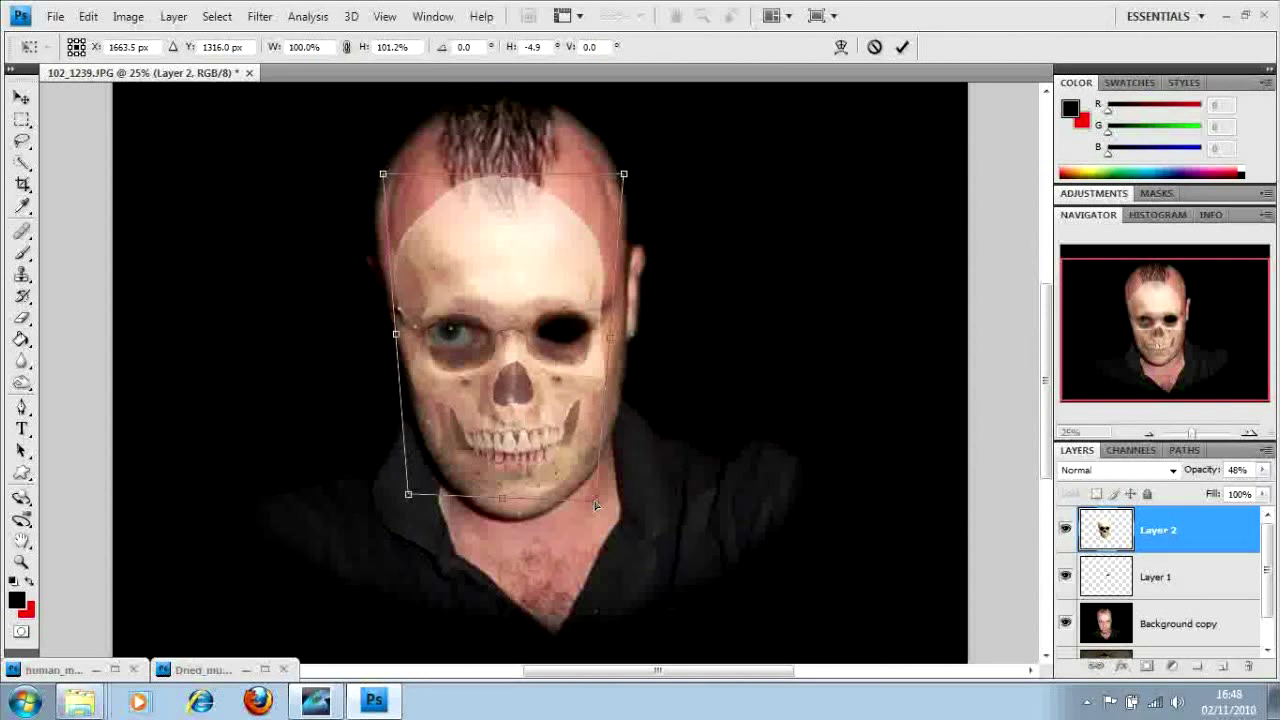
pyautogui.click(594, 501)
pyautogui.moveTo(504, 176); pyautogui.dragTo(502, 164)
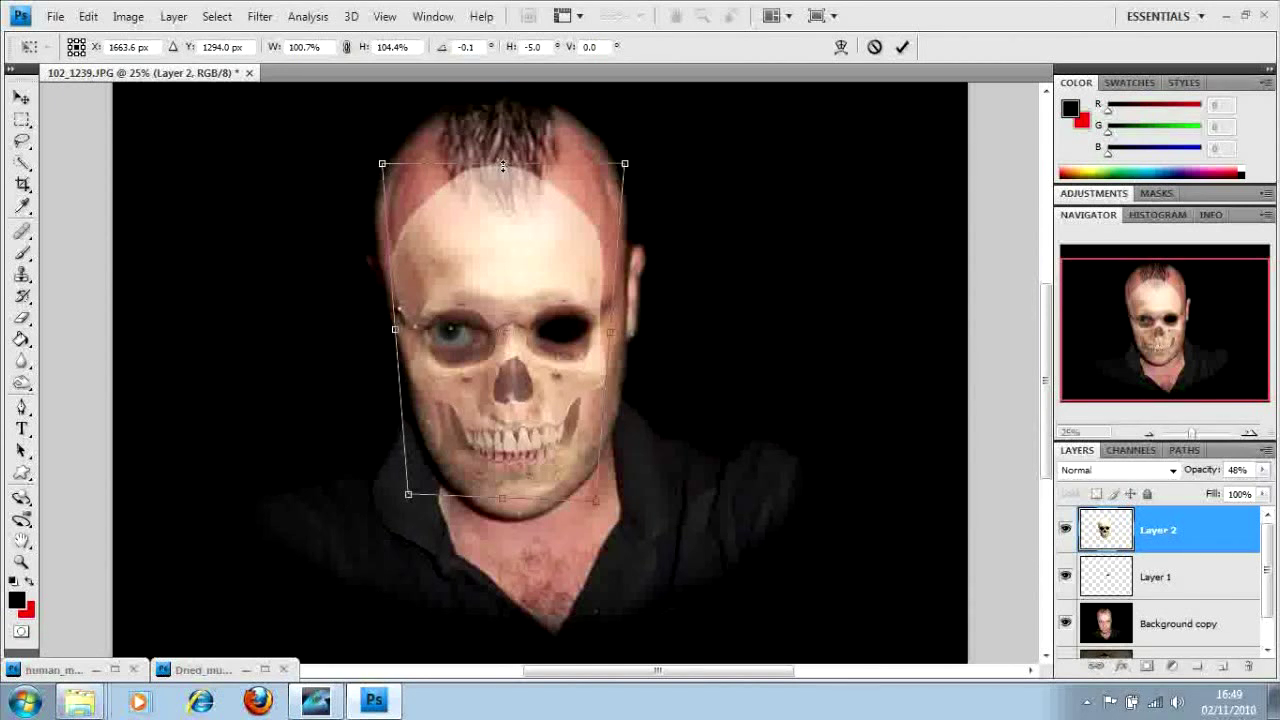
pyautogui.press('v')
pyautogui.press('Return')
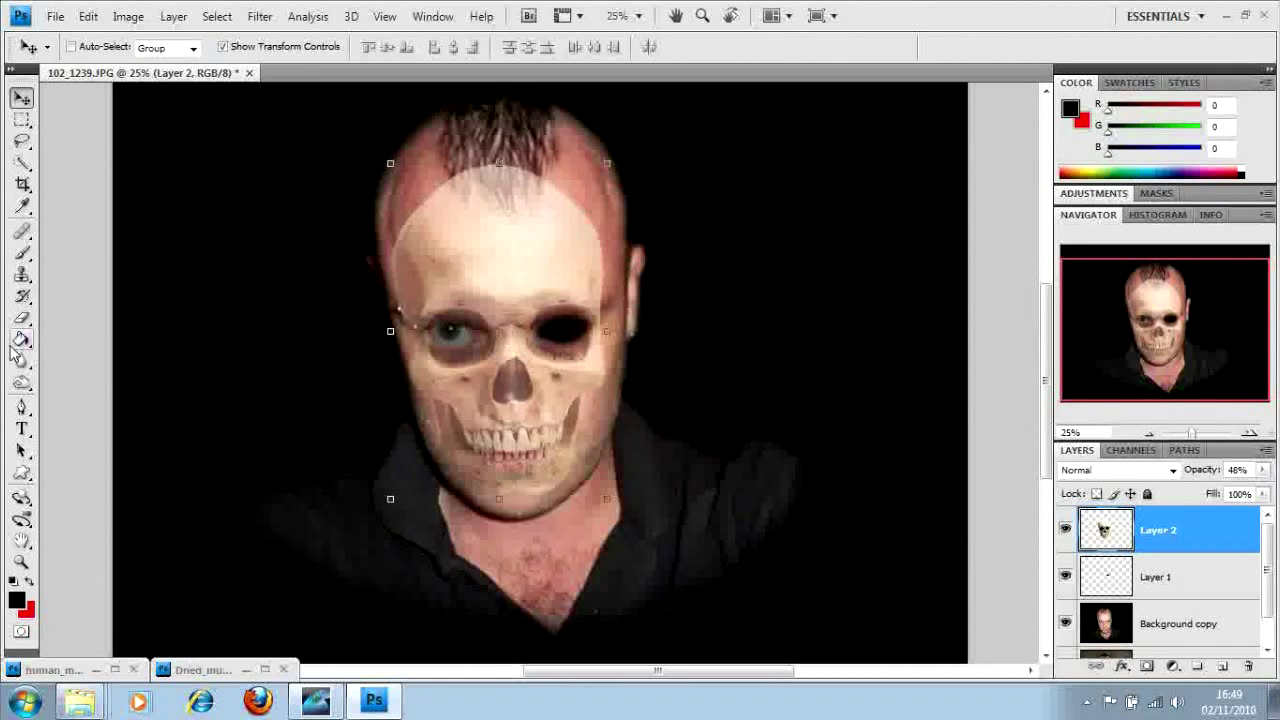
# Step: Erase the skull's upper forehead edge and the area around the blacked-out eye with a soft round 200 px Eraser brush
pyautogui.click(22, 318)
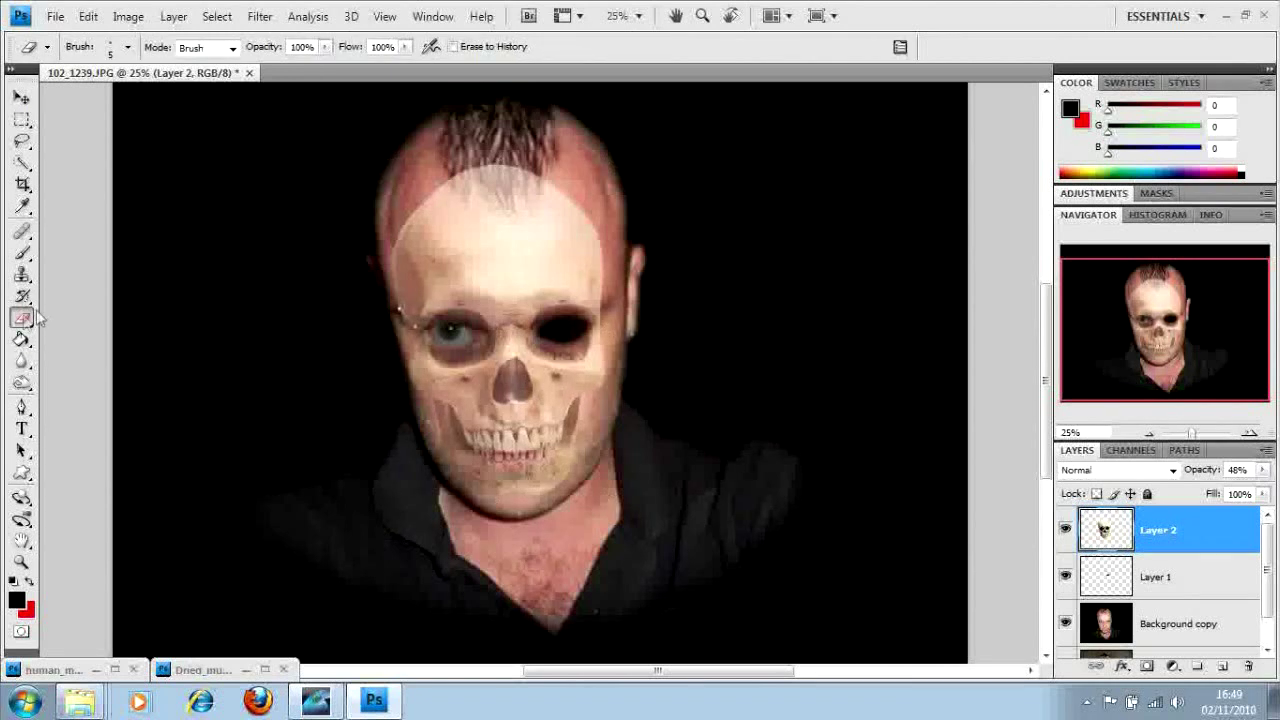
pyautogui.click(129, 48)
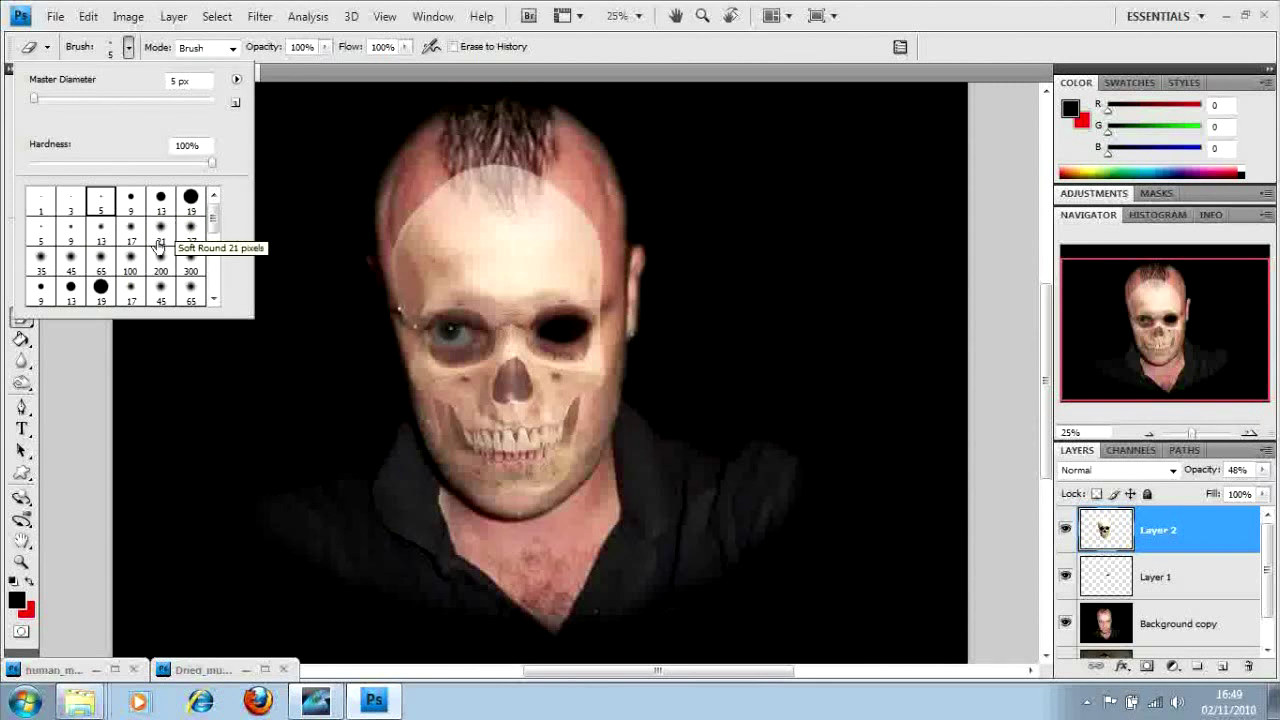
pyautogui.click(132, 267)
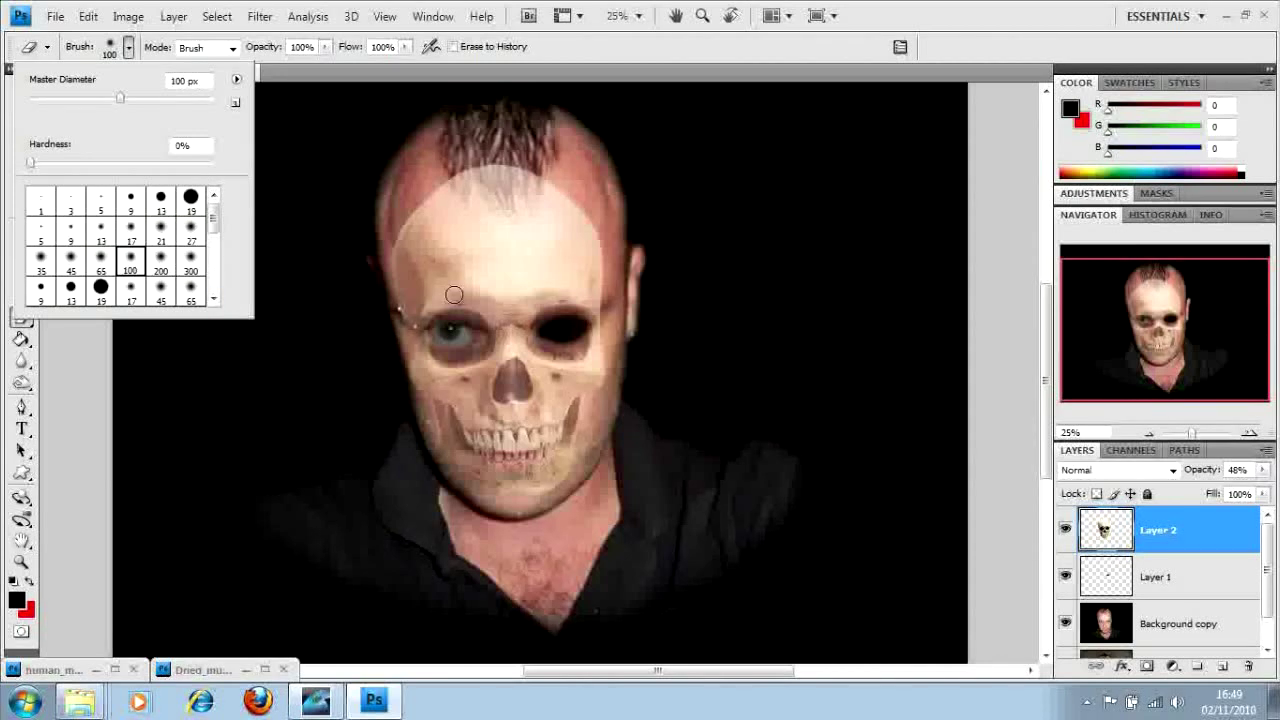
pyautogui.click(156, 268)
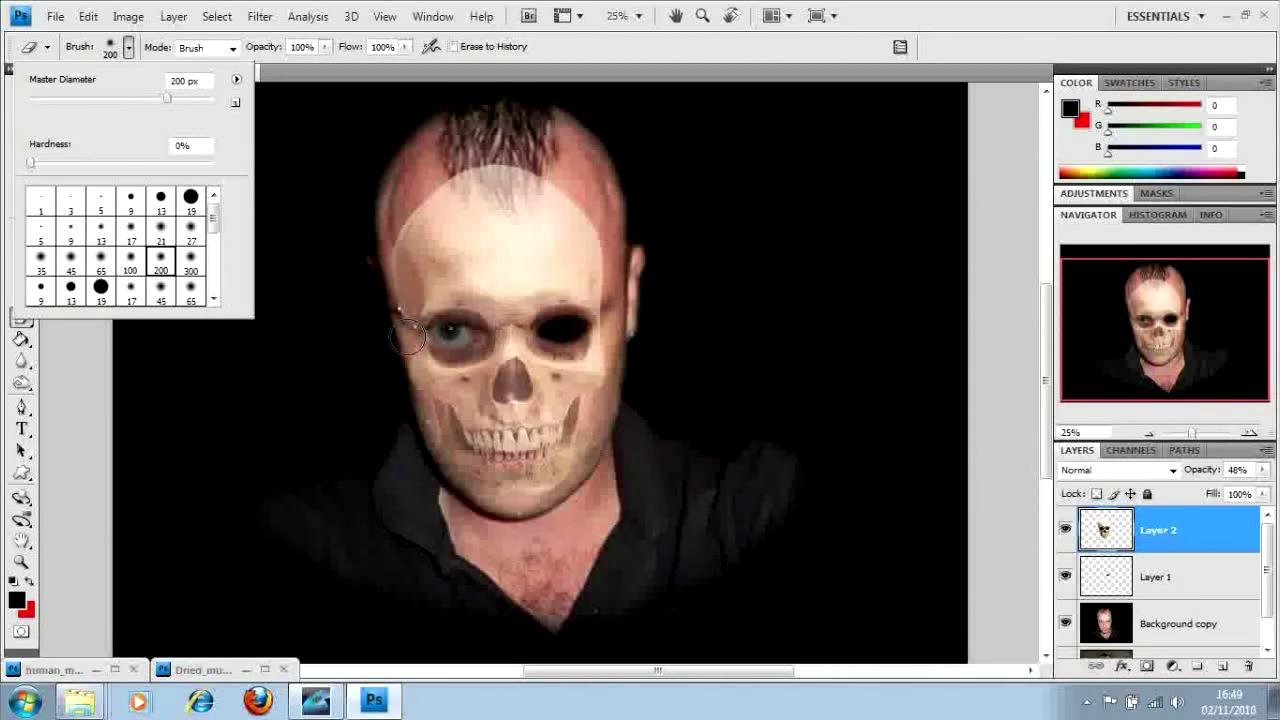
pyautogui.click(603, 244)
pyautogui.moveTo(579, 223)
pyautogui.mouseDown()
pyautogui.moveTo(530, 180)
pyautogui.moveTo(501, 181)
pyautogui.moveTo(534, 179)
pyautogui.moveTo(573, 195)
pyautogui.moveTo(462, 179)
pyautogui.moveTo(391, 252)
pyautogui.moveTo(458, 197)
pyautogui.moveTo(508, 183)
pyautogui.moveTo(624, 272)
pyautogui.moveTo(616, 366)
pyautogui.moveTo(584, 366)
pyautogui.moveTo(537, 333)
pyautogui.mouseUp()
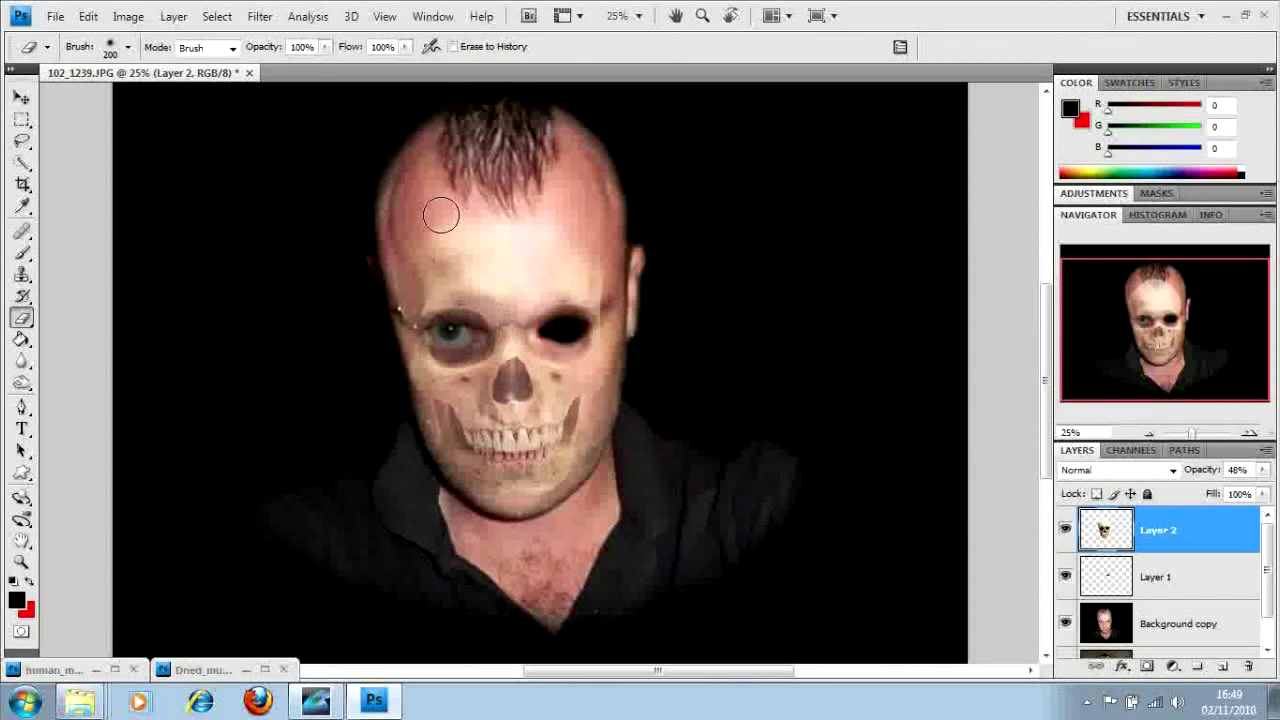
pyautogui.moveTo(590, 272); pyautogui.dragTo(602, 293)
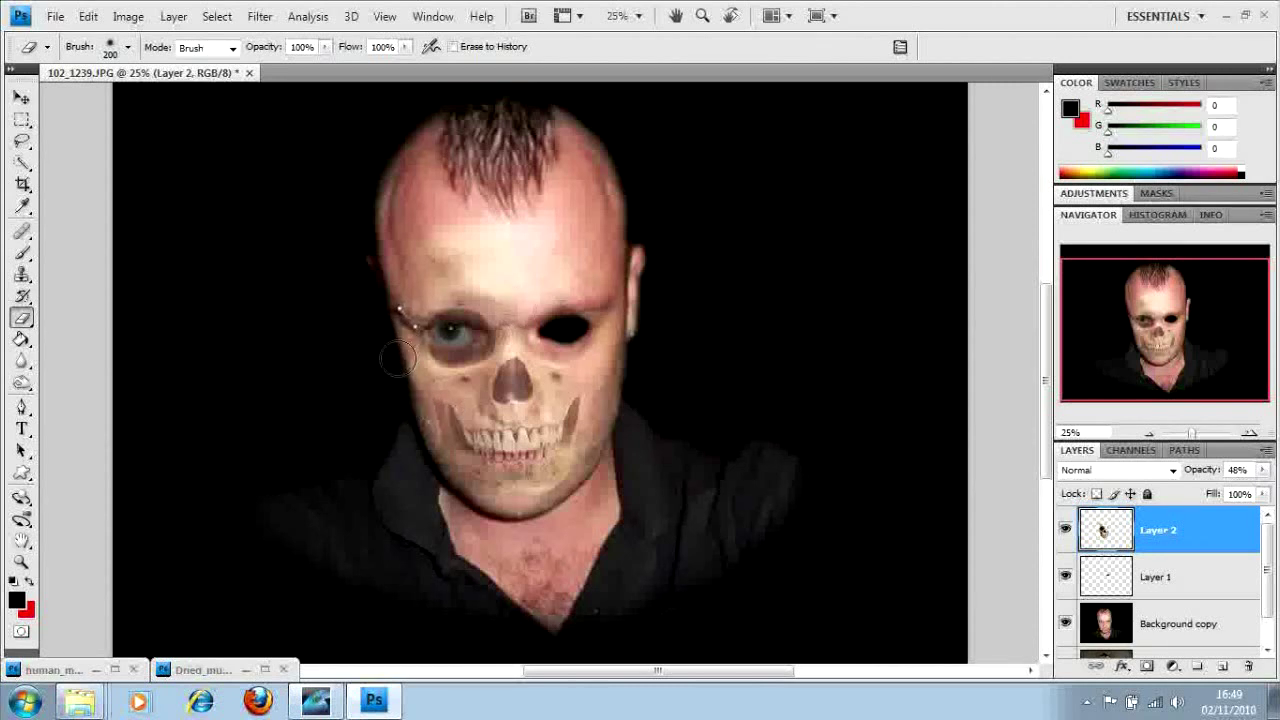
# Step: Raise the skull layer's opacity to 100% and erase the skull's outer cheek, jaw and chin edges to blend them into the skin
pyautogui.click(1263, 470)
pyautogui.moveTo(1268, 497); pyautogui.dragTo(1268, 491)
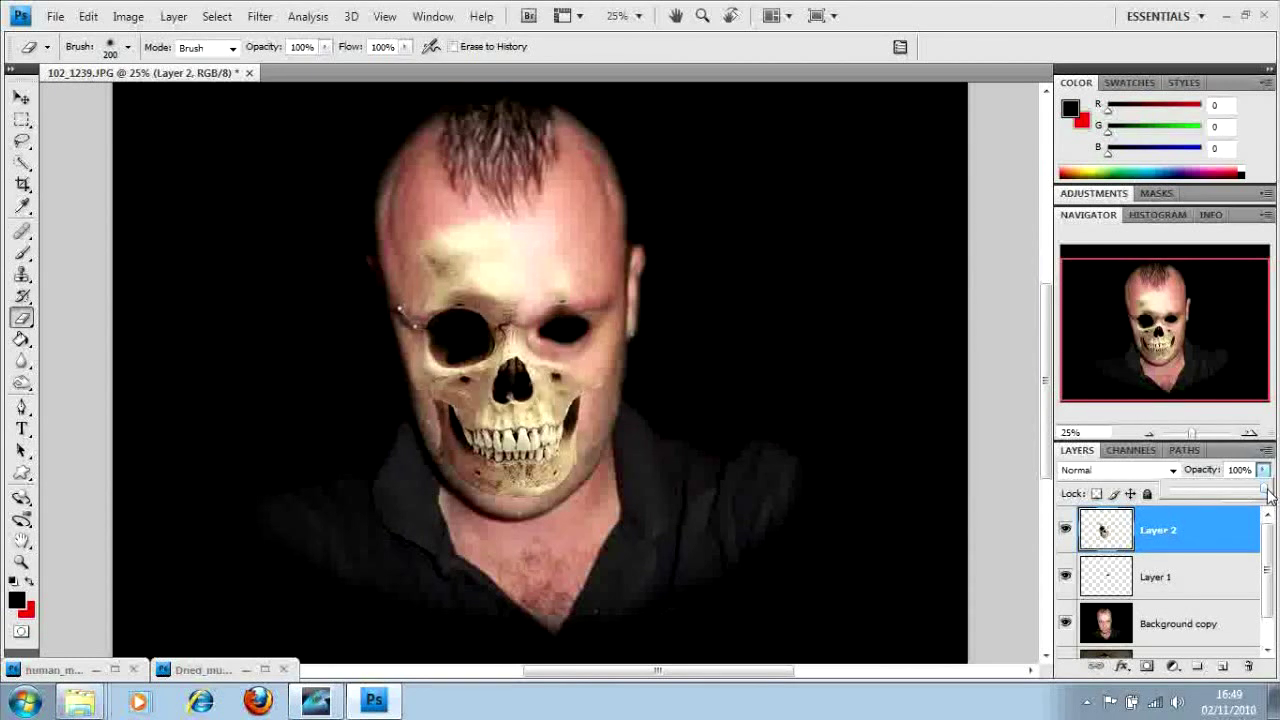
pyautogui.click(608, 386)
pyautogui.moveTo(608, 386)
pyautogui.mouseDown()
pyautogui.moveTo(607, 406)
pyautogui.moveTo(600, 392)
pyautogui.moveTo(588, 411)
pyautogui.moveTo(592, 473)
pyautogui.moveTo(553, 501)
pyautogui.moveTo(520, 498)
pyautogui.moveTo(524, 510)
pyautogui.moveTo(586, 489)
pyautogui.moveTo(478, 500)
pyautogui.moveTo(430, 460)
pyautogui.moveTo(435, 440)
pyautogui.moveTo(395, 370)
pyautogui.moveTo(400, 340)
pyautogui.mouseUp()
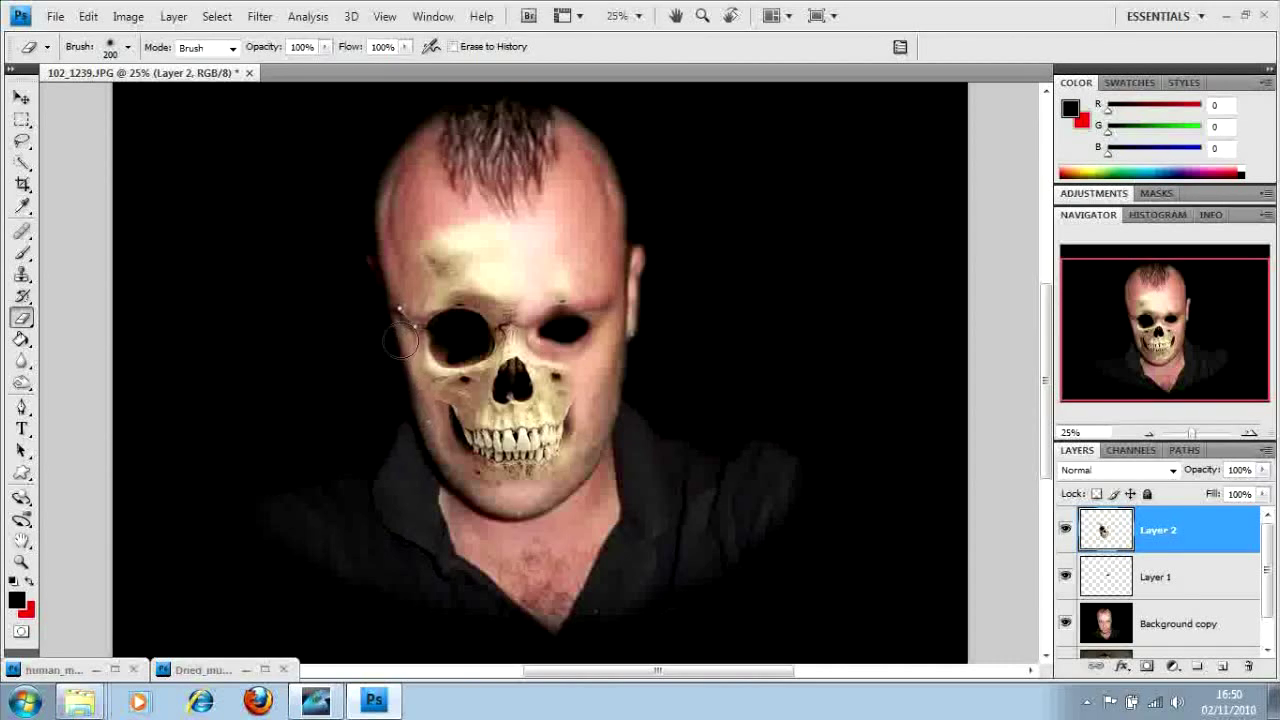